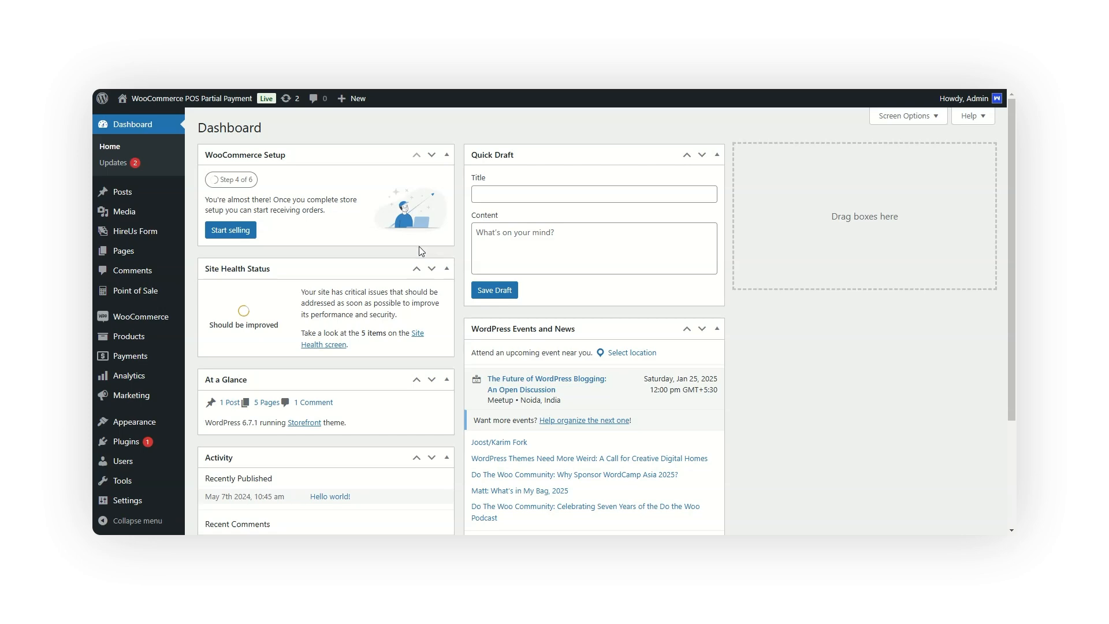
Open the Partial Payment & Emi configuration in the Point of Sale settings
{"action": "mouse_move", "coordinate": [137, 319]}
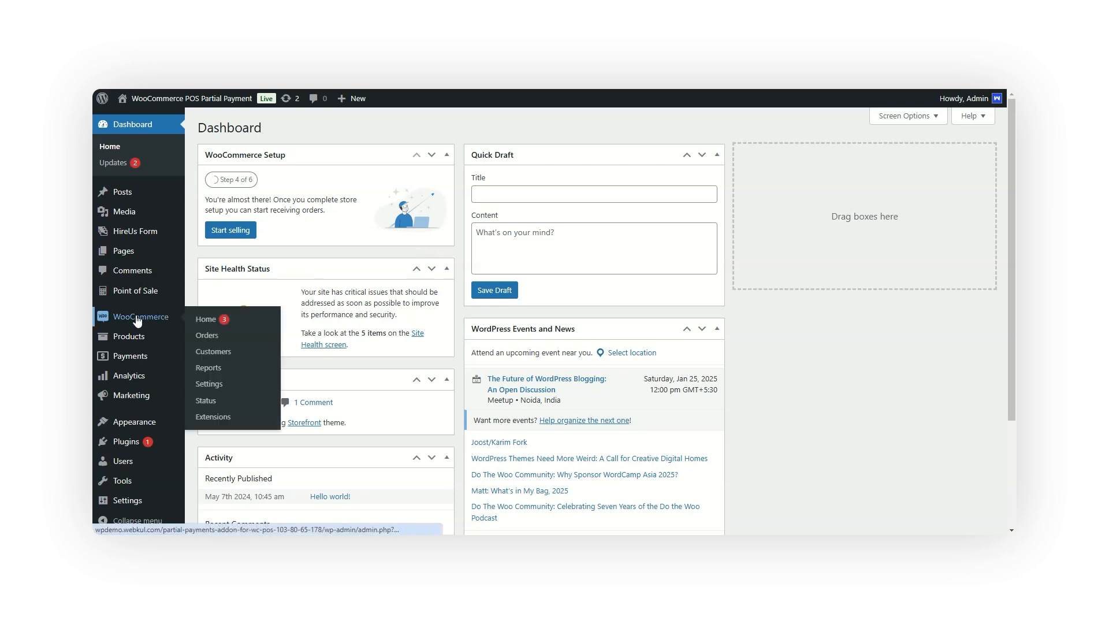
{"action": "mouse_move", "coordinate": [132, 295]}
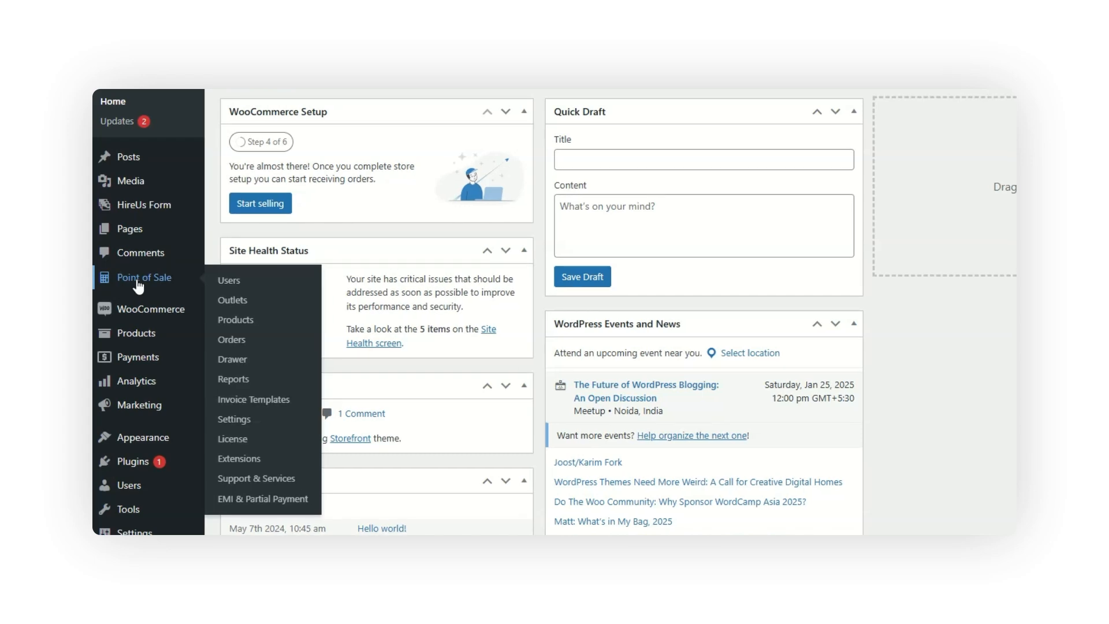
{"action": "left_click", "coordinate": [245, 424]}
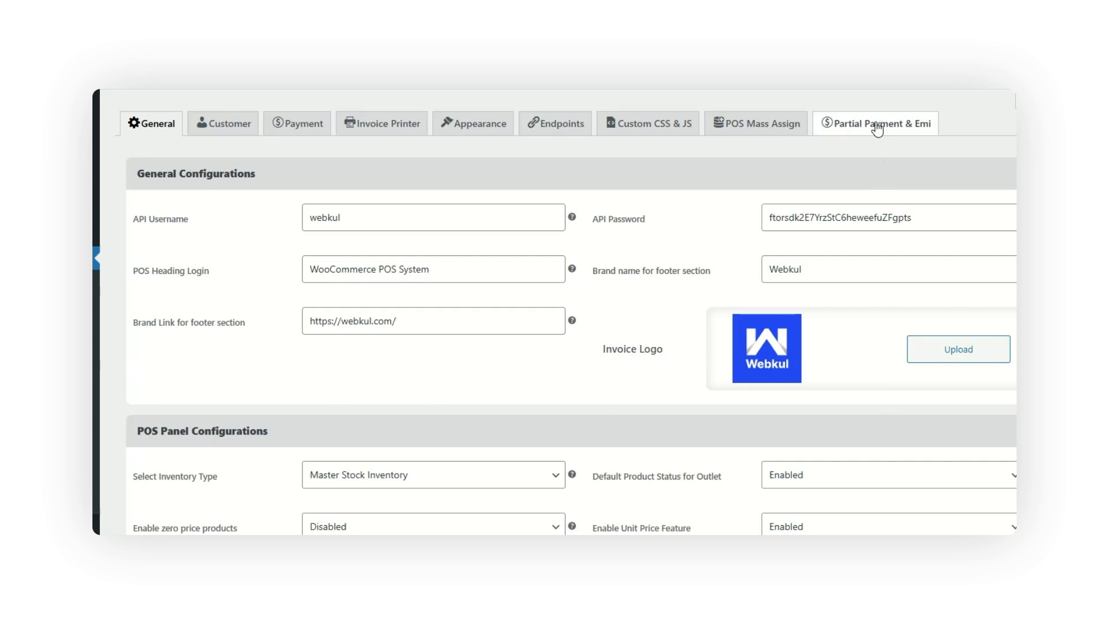
{"action": "left_click", "coordinate": [877, 128]}
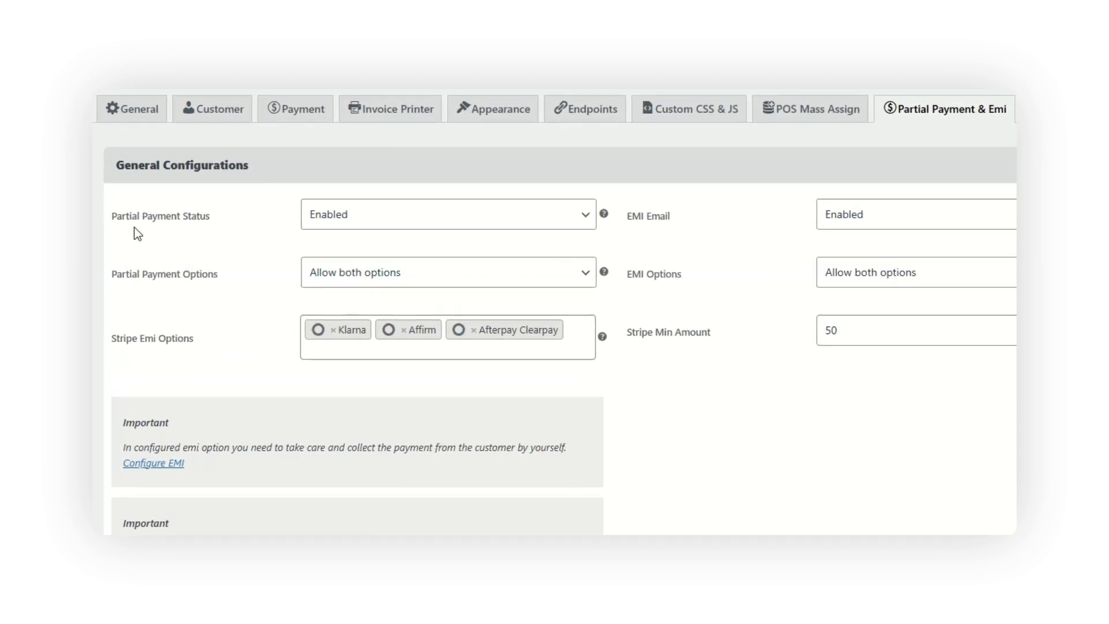
Examine the general configurations: partial payment status and options, EMI email, EMI options, and Stripe minimum amount
{"action": "left_click", "coordinate": [351, 215]}
{"action": "left_click", "coordinate": [351, 217]}
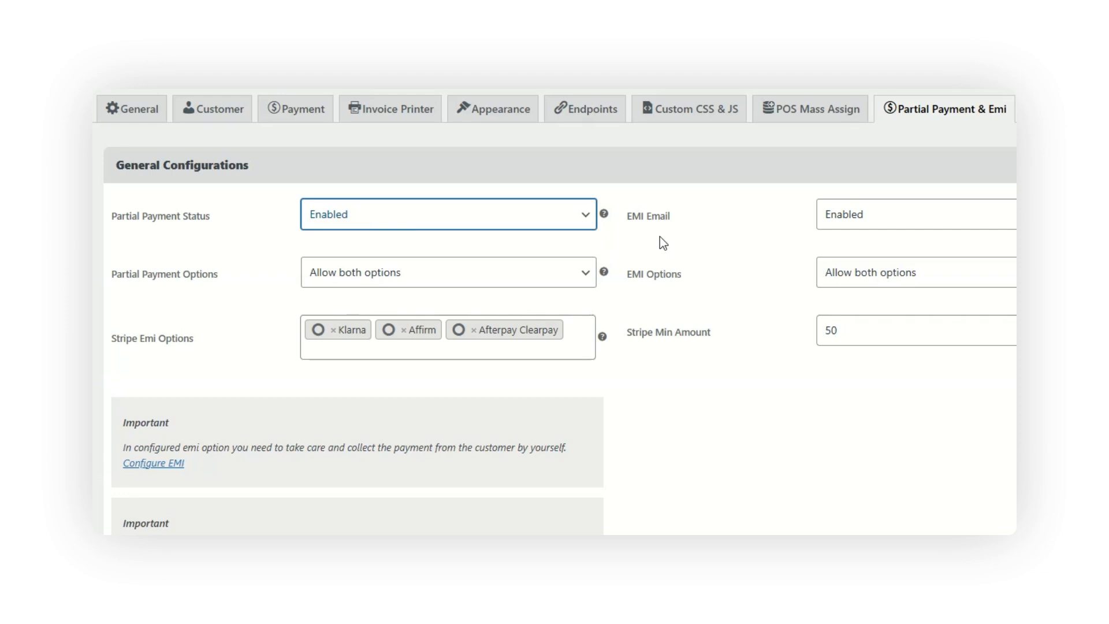
{"action": "left_click", "coordinate": [843, 225]}
{"action": "left_click", "coordinate": [844, 225]}
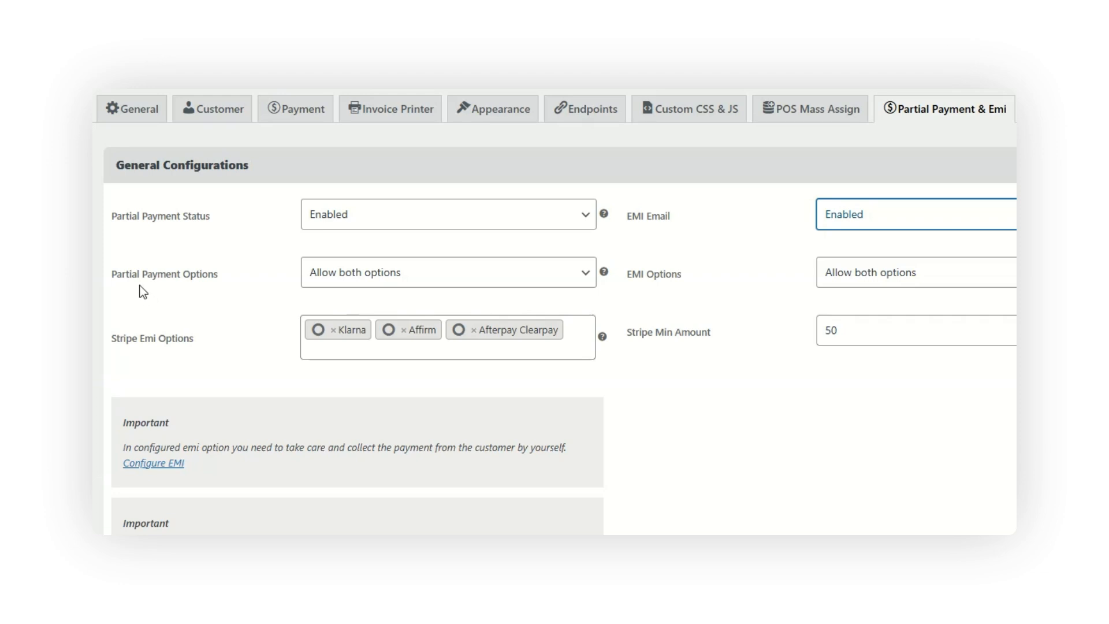
{"action": "left_click", "coordinate": [357, 274]}
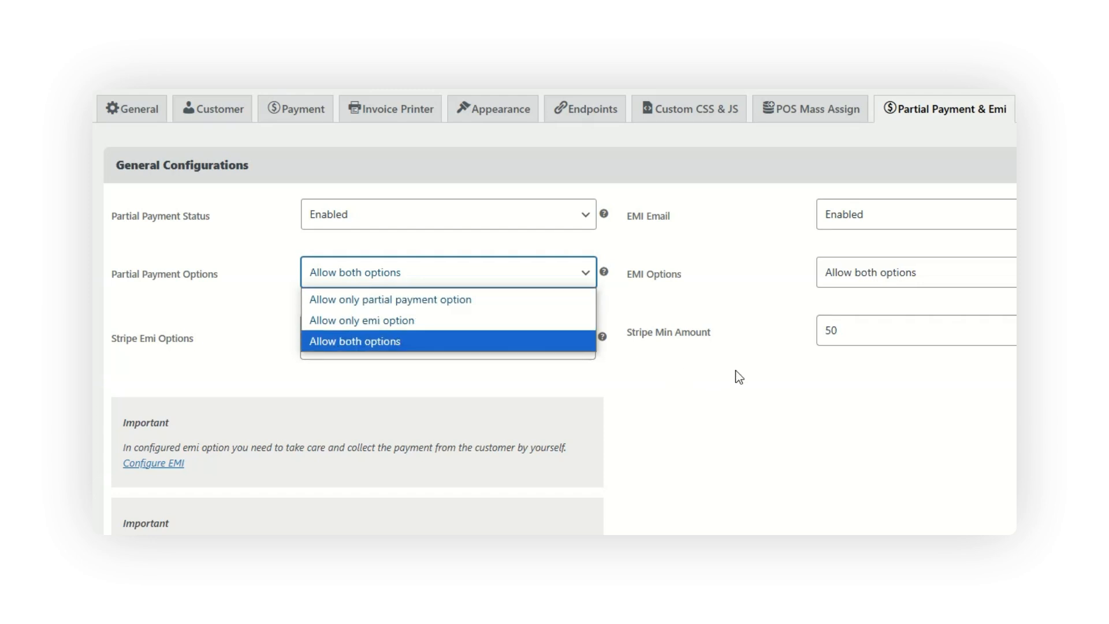
{"action": "left_click", "coordinate": [693, 378]}
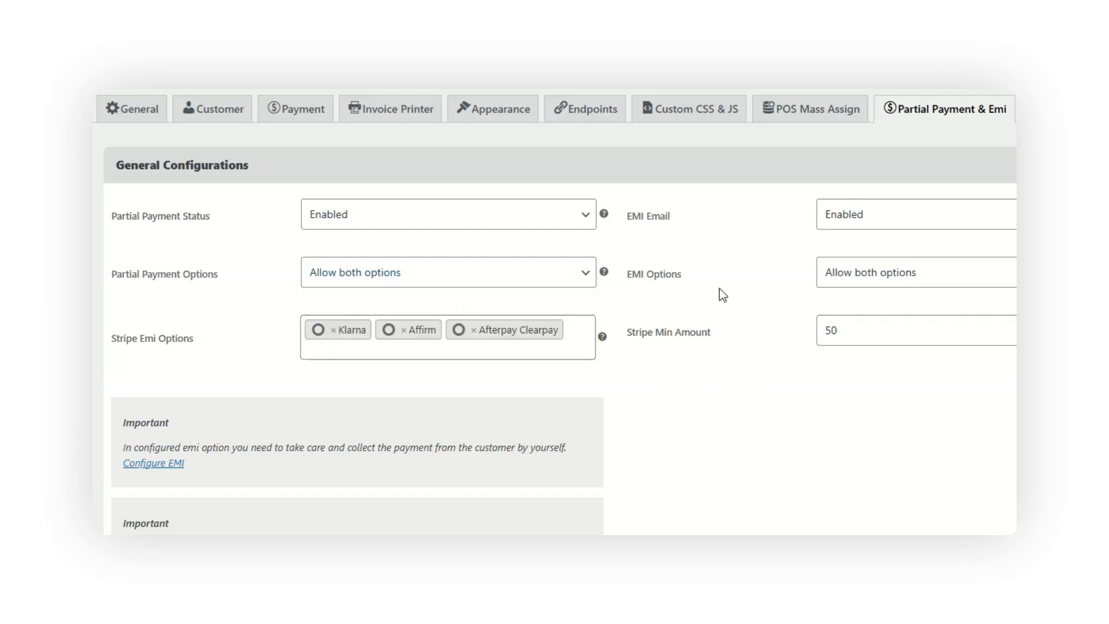
{"action": "left_click", "coordinate": [875, 276]}
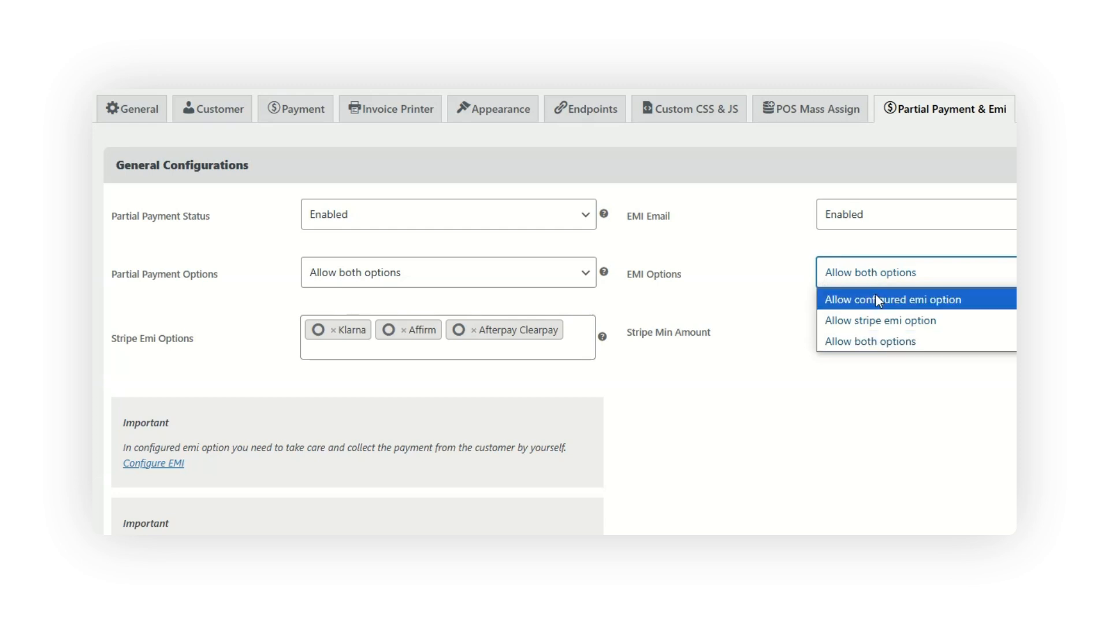
{"action": "left_click", "coordinate": [826, 428]}
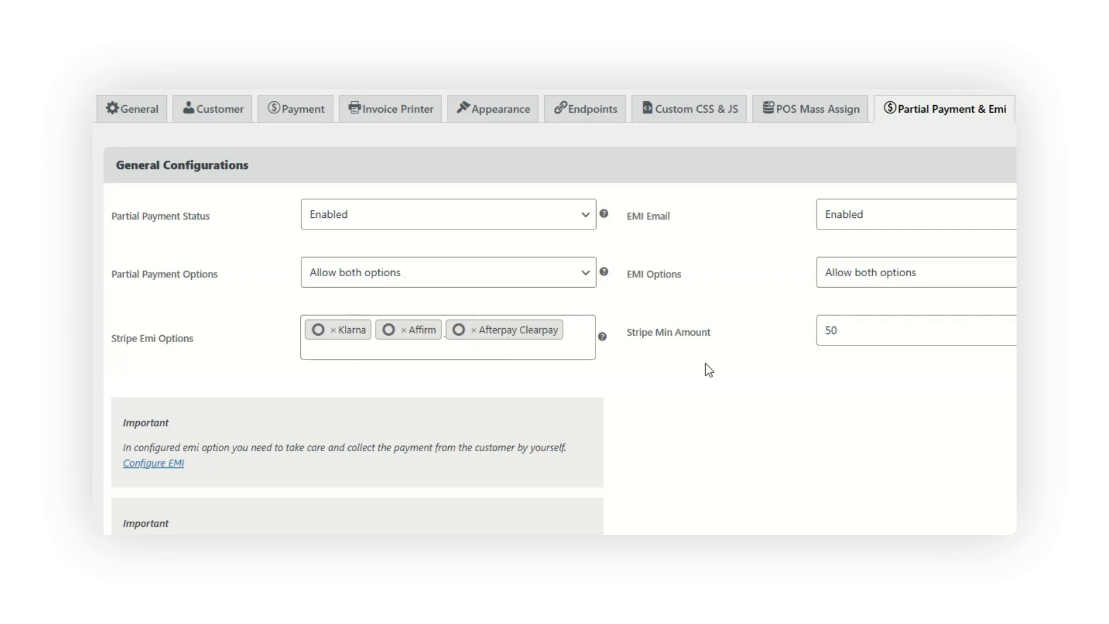
{"action": "left_click", "coordinate": [864, 331]}
Review the important EMI notes and the Stripe configurations, including the available Test Mode choices
{"action": "scroll", "coordinate": [623, 419], "scroll_direction": "down", "scroll_amount": 3}
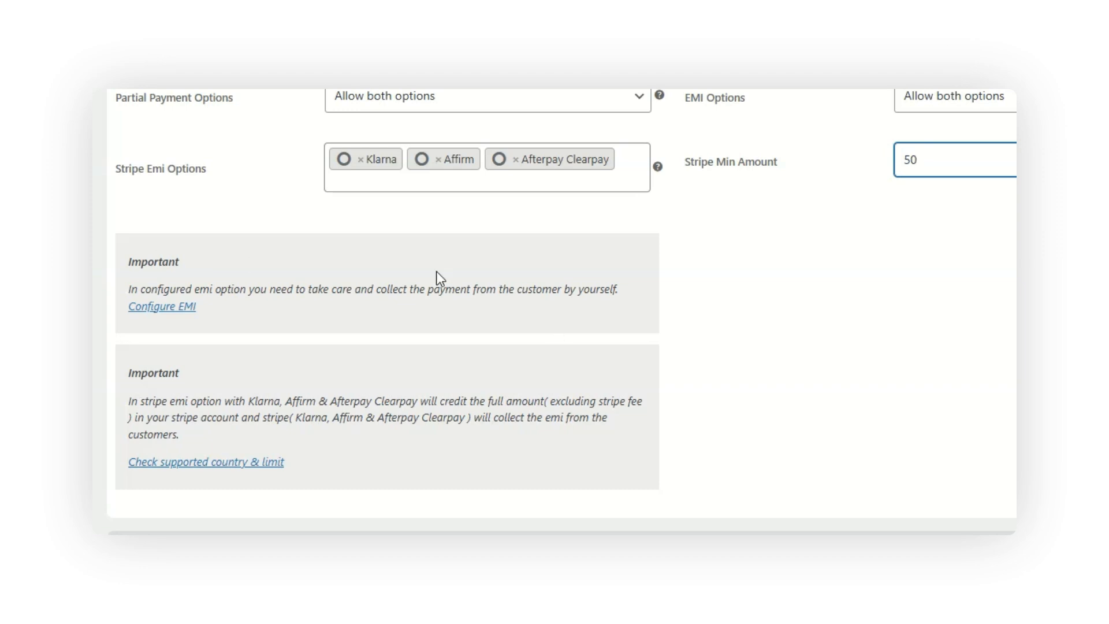
{"action": "scroll", "coordinate": [437, 272], "scroll_direction": "down", "scroll_amount": 4}
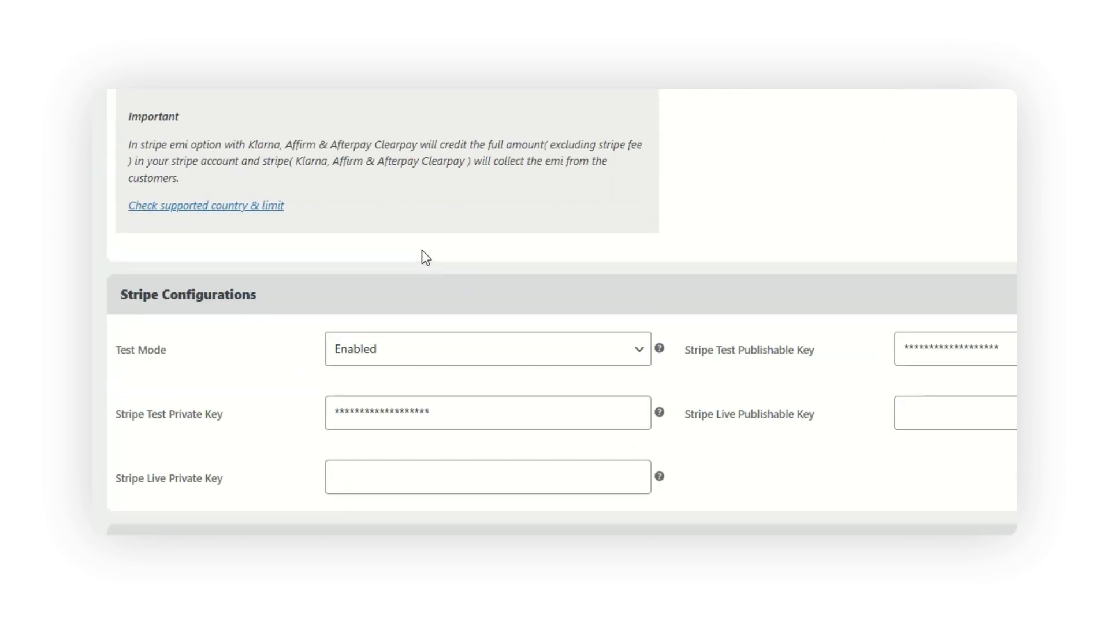
{"action": "scroll", "coordinate": [217, 311], "scroll_direction": "down", "scroll_amount": 1}
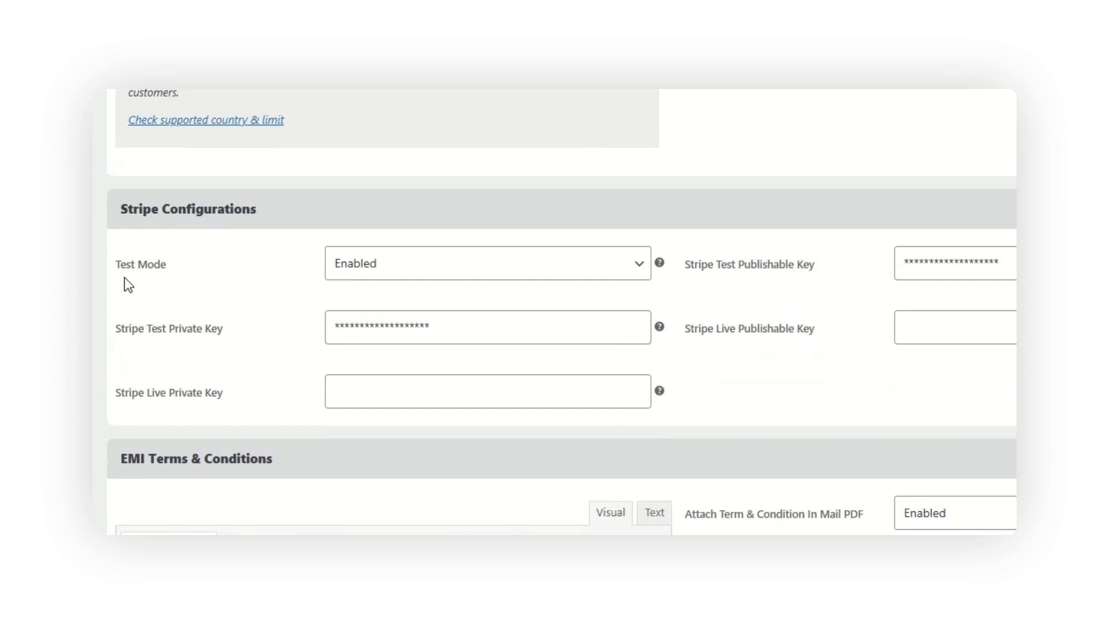
{"action": "left_click", "coordinate": [406, 273]}
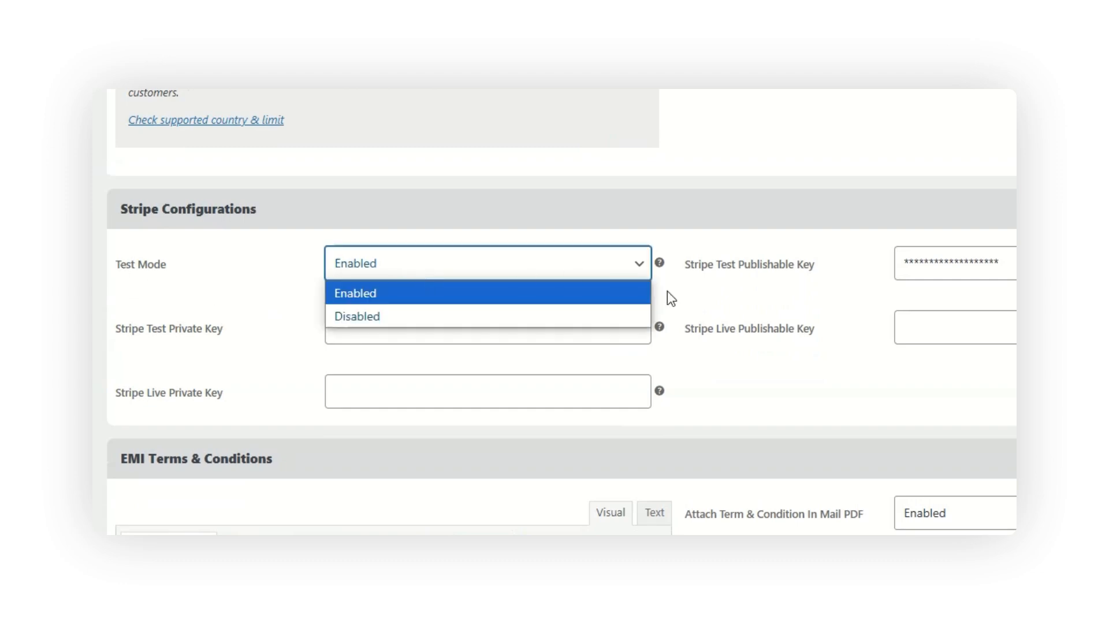
{"action": "left_click", "coordinate": [781, 401]}
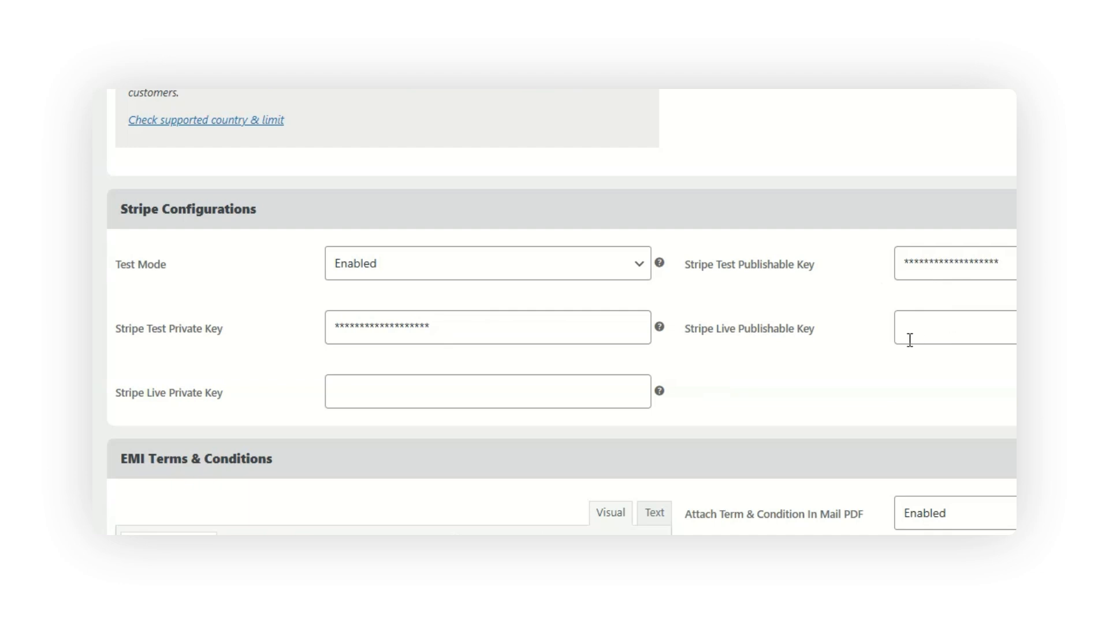
Review the EMI terms and conditions text and the choices for attaching it to the mail PDF
{"action": "scroll", "coordinate": [795, 359], "scroll_direction": "down", "scroll_amount": 4}
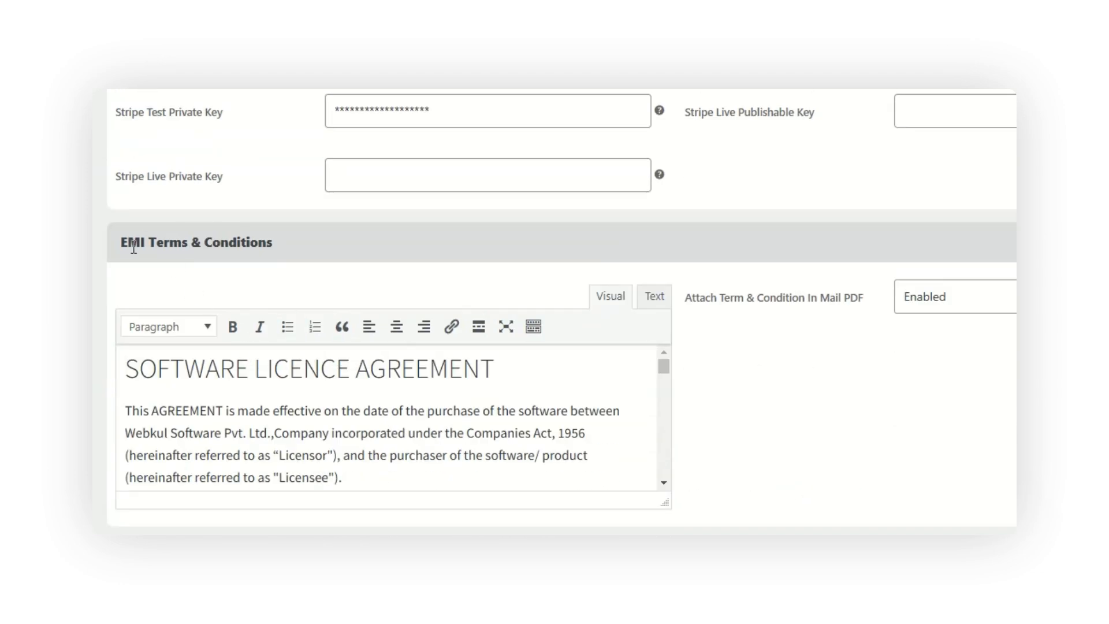
{"action": "left_click", "coordinate": [340, 471]}
{"action": "left_click", "coordinate": [687, 299]}
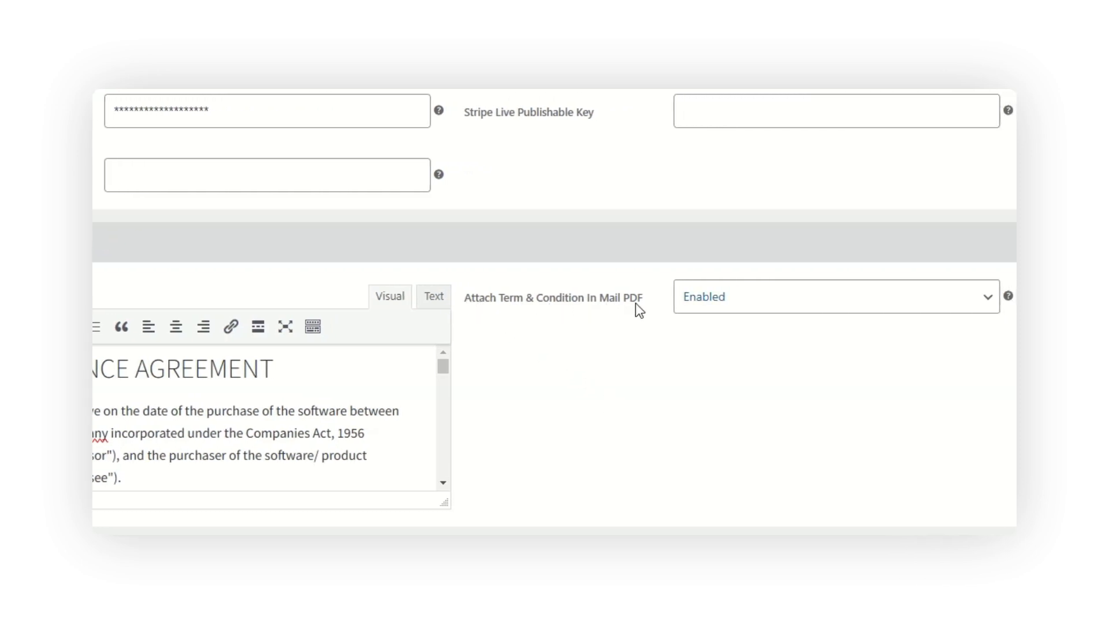
{"action": "left_click", "coordinate": [722, 298]}
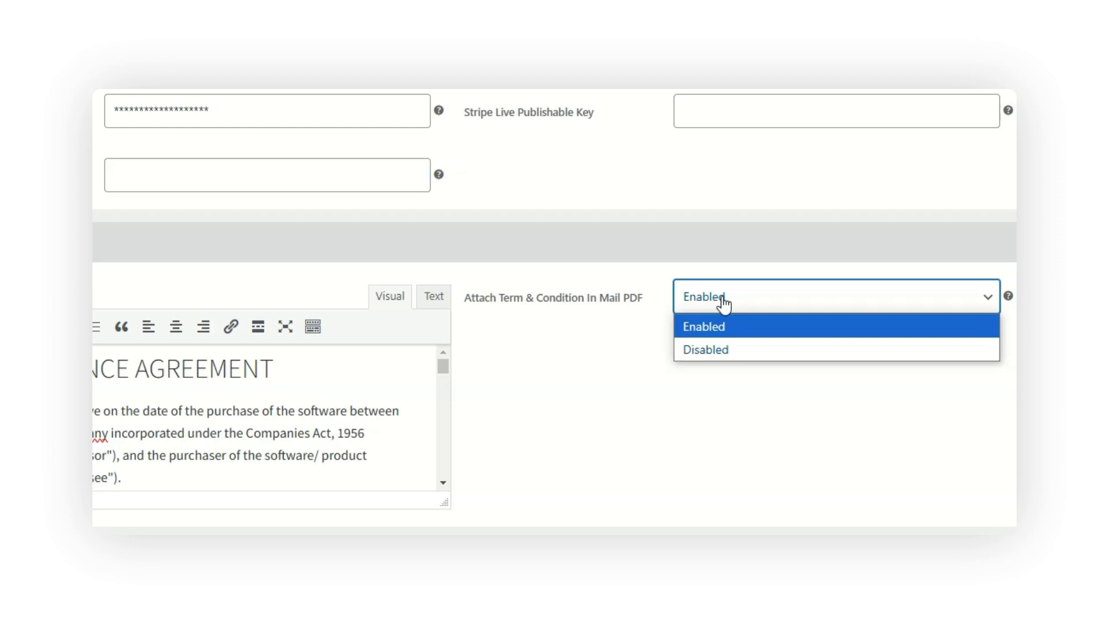
{"action": "left_click", "coordinate": [611, 399]}
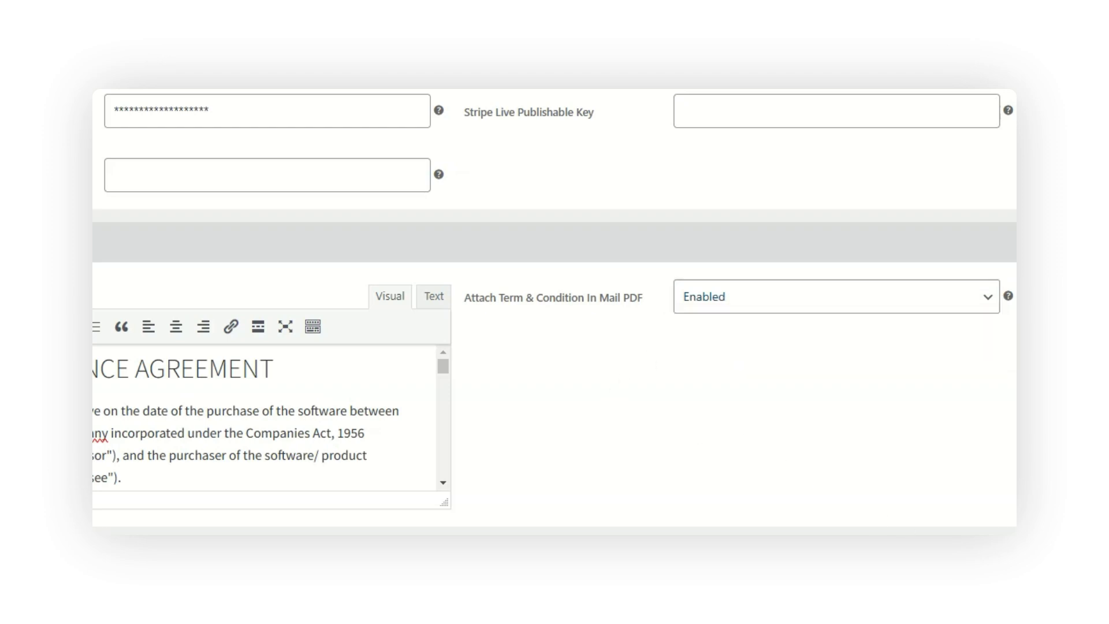
{"action": "scroll", "coordinate": [901, 508], "scroll_direction": "down", "scroll_amount": 1}
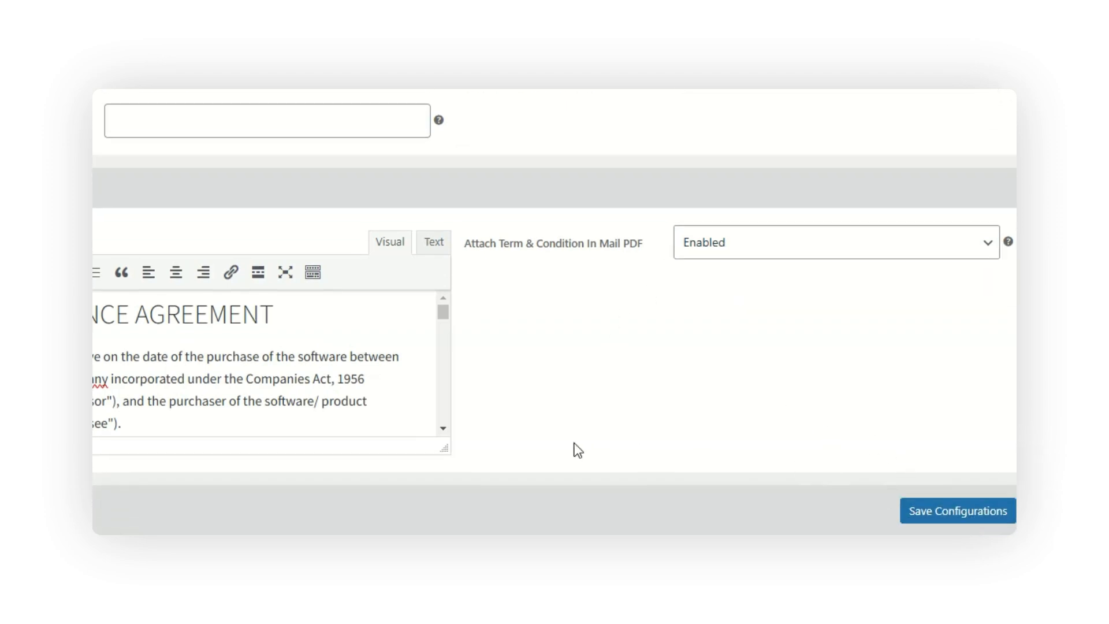
Open the Point of Sale EMI & Partial Payment order list, check its columns, and sort it by EMI duration, longest first
{"action": "scroll", "coordinate": [577, 449], "scroll_direction": "up", "scroll_amount": 10}
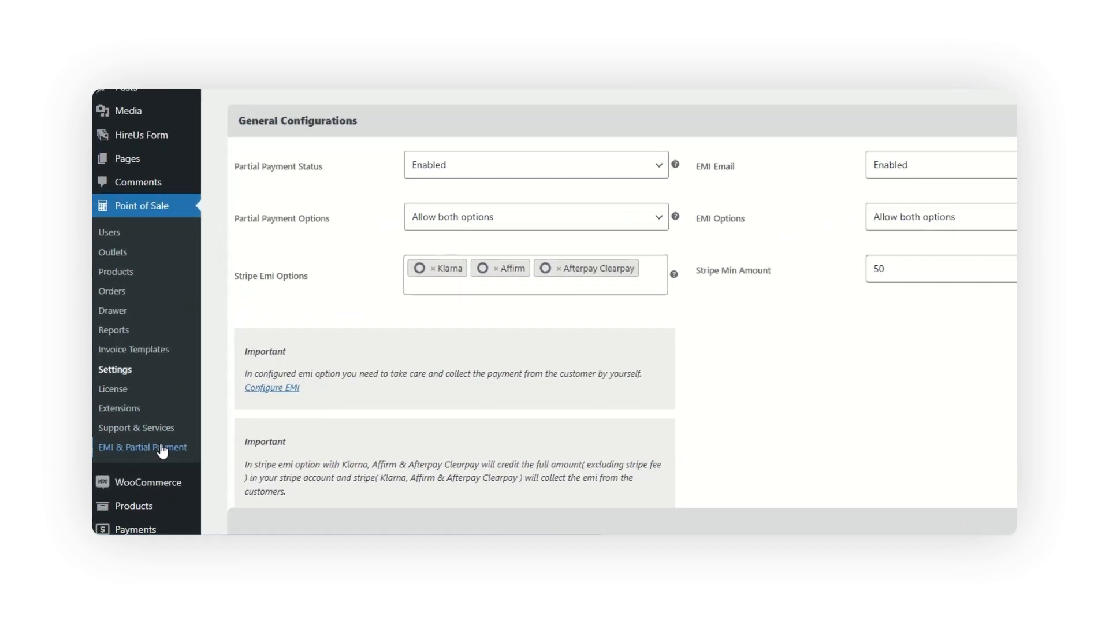
{"action": "left_click", "coordinate": [161, 444]}
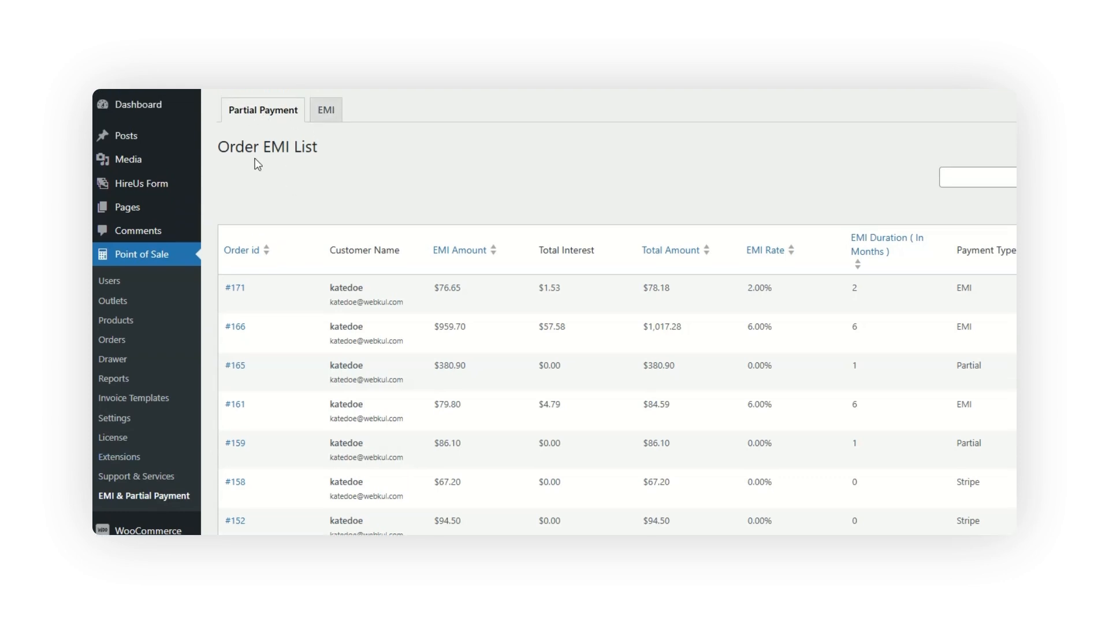
{"action": "left_click_drag", "start_coordinate": [219, 149], "coordinate": [353, 145]}
{"action": "left_click", "coordinate": [438, 155]}
{"action": "left_click_drag", "start_coordinate": [1011, 255], "coordinate": [1004, 256]}
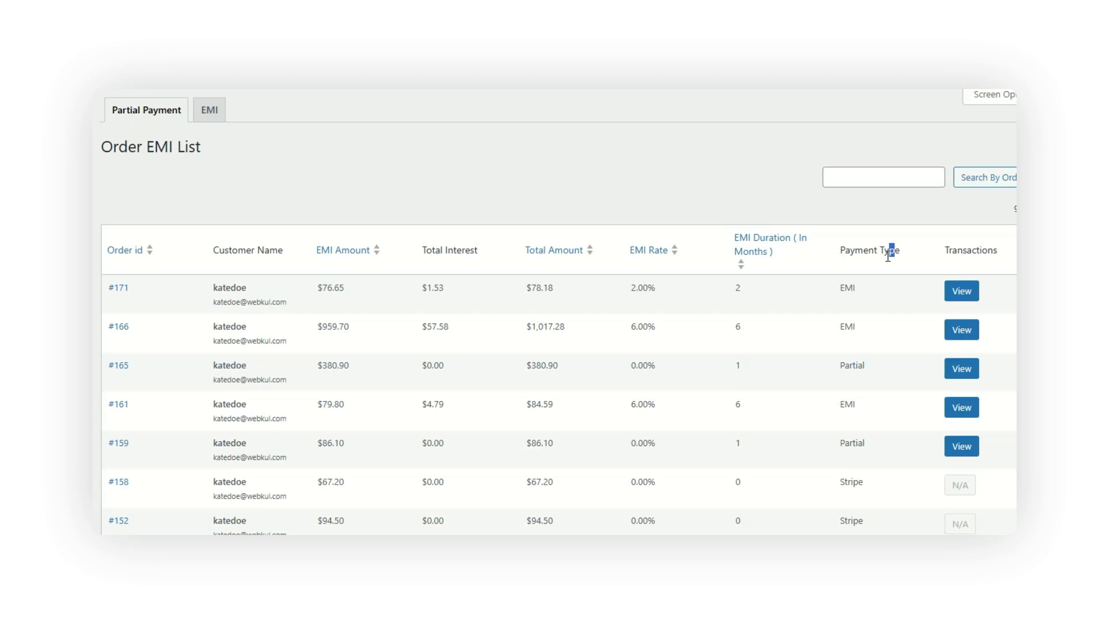
{"action": "left_click_drag", "start_coordinate": [888, 255], "coordinate": [845, 255]}
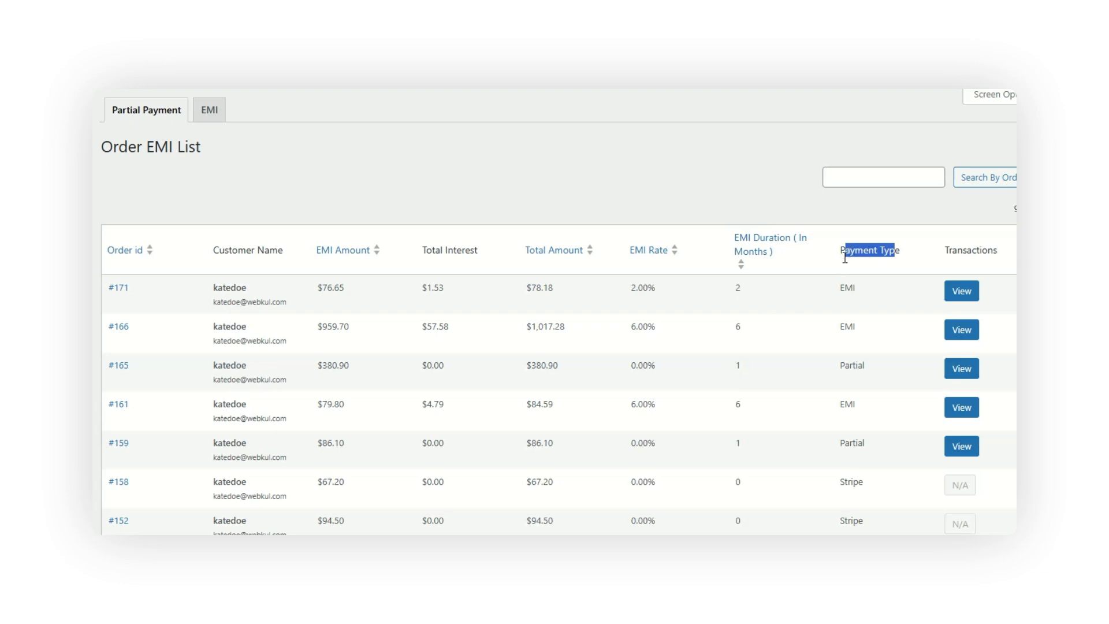
{"action": "left_click", "coordinate": [830, 239]}
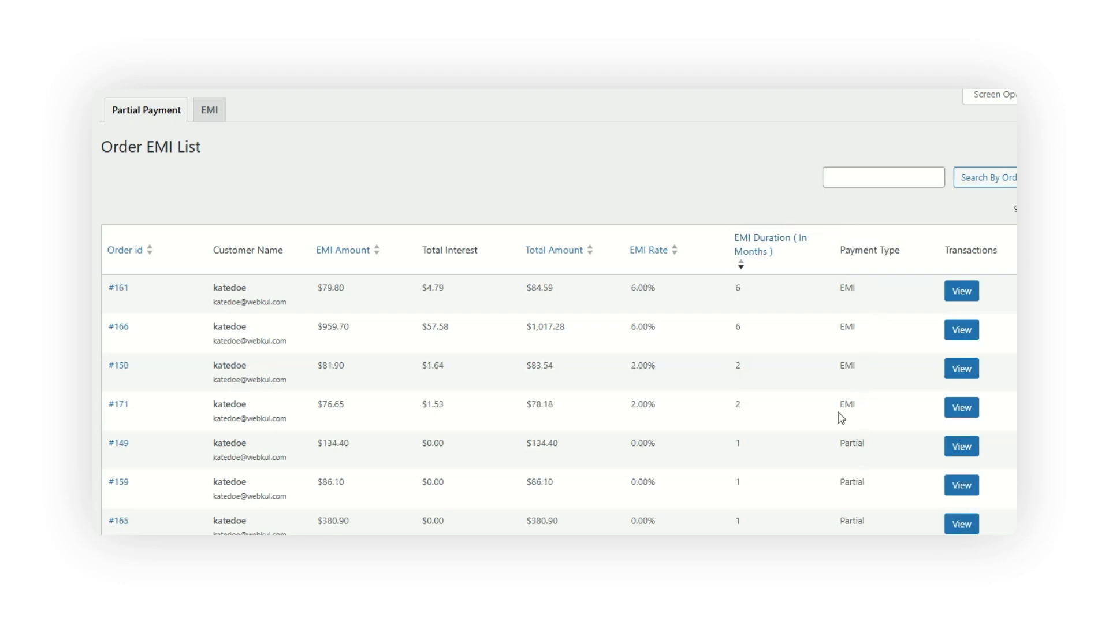
Open the EMI plans and examine each plan's fields, including the choices for EMI status and penalty type
{"action": "left_click", "coordinate": [211, 114]}
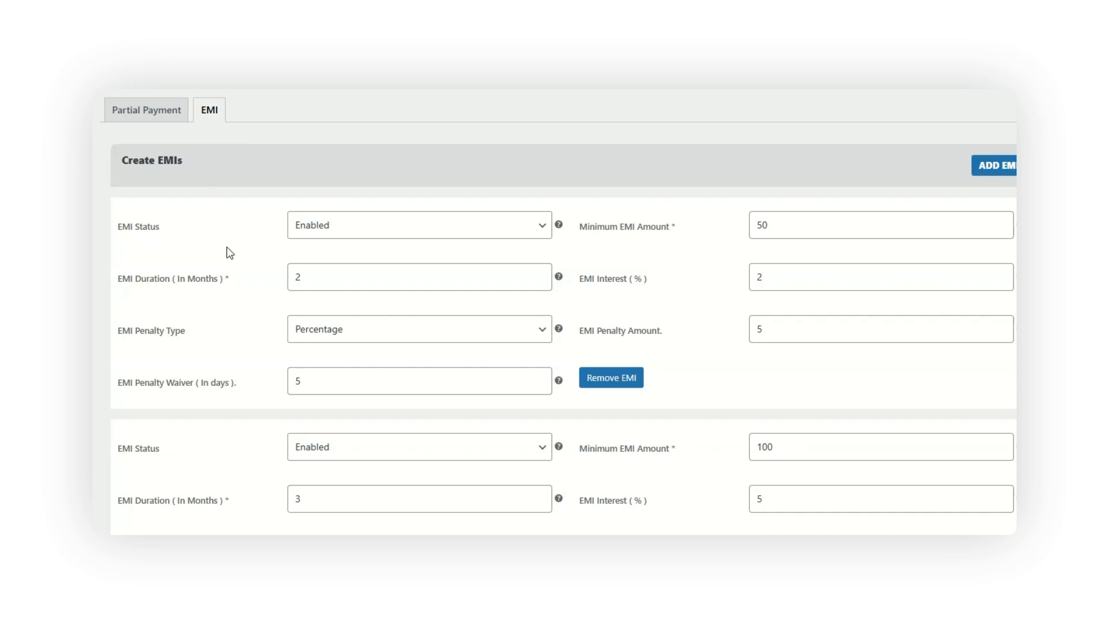
{"action": "left_click", "coordinate": [330, 227]}
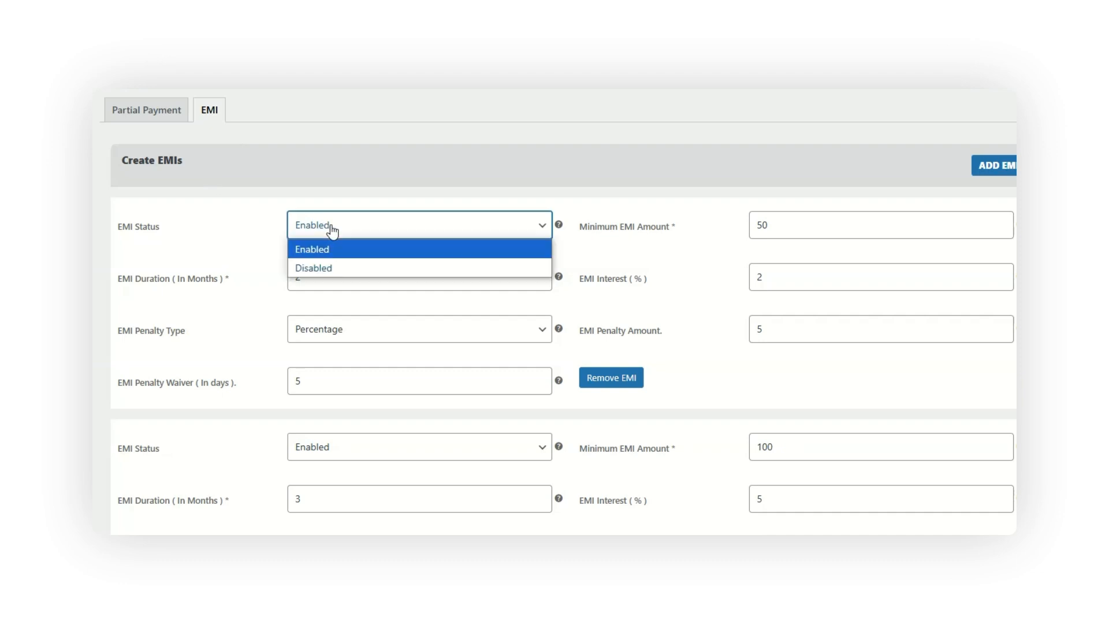
{"action": "left_click", "coordinate": [332, 230]}
{"action": "scroll", "coordinate": [214, 213], "scroll_direction": "down", "scroll_amount": 3}
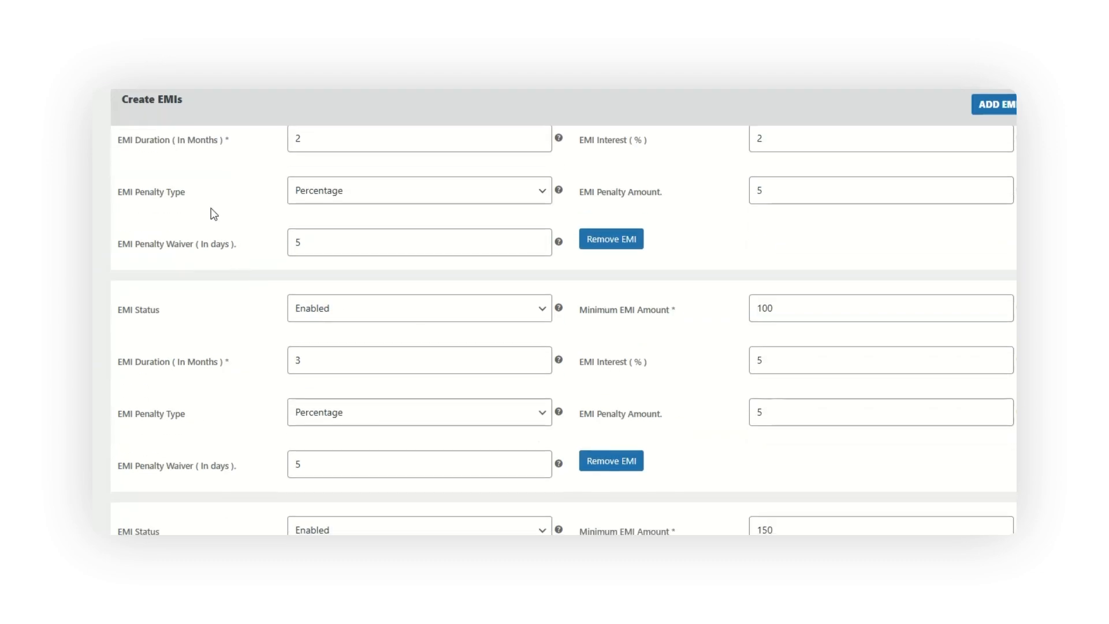
{"action": "scroll", "coordinate": [214, 214], "scroll_direction": "down", "scroll_amount": 8}
{"action": "scroll", "coordinate": [185, 415], "scroll_direction": "up", "scroll_amount": 5}
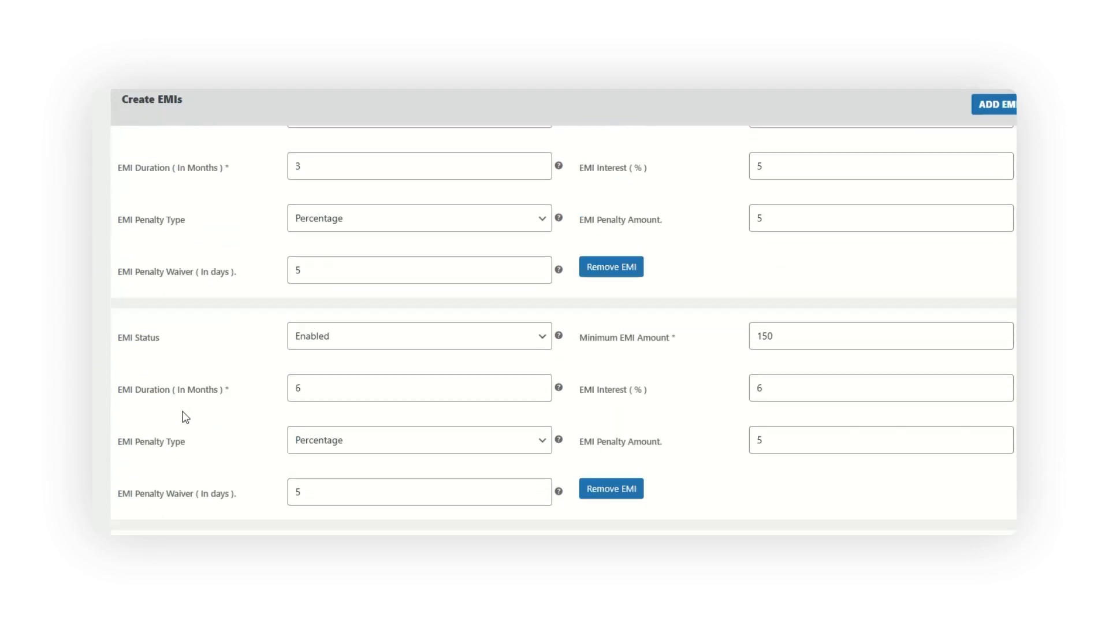
{"action": "scroll", "coordinate": [185, 415], "scroll_direction": "up", "scroll_amount": 6}
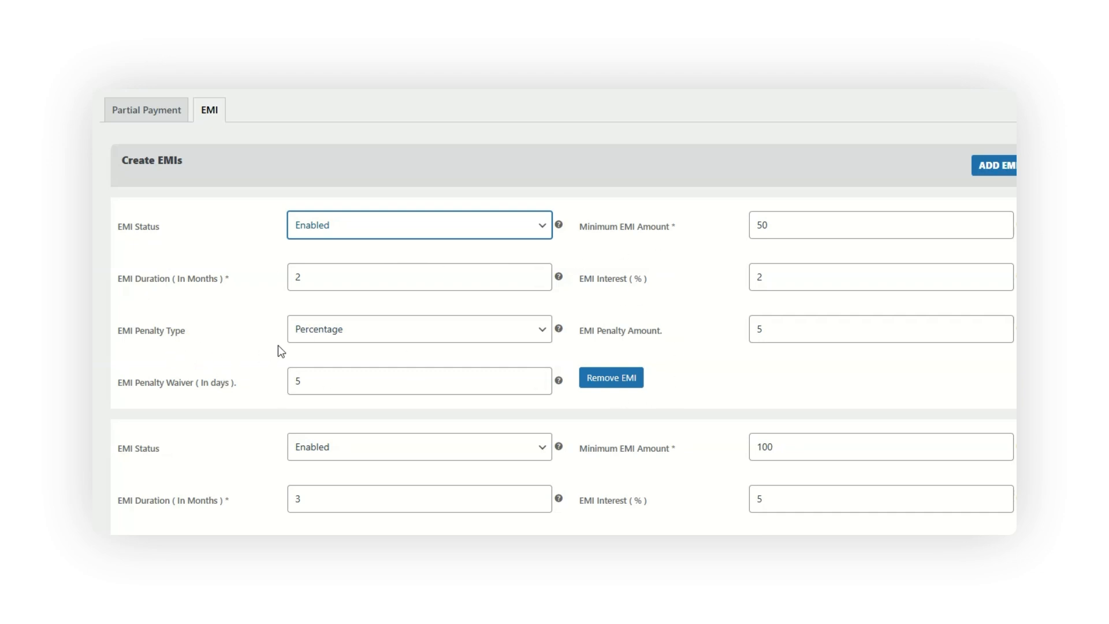
{"action": "left_click", "coordinate": [322, 338]}
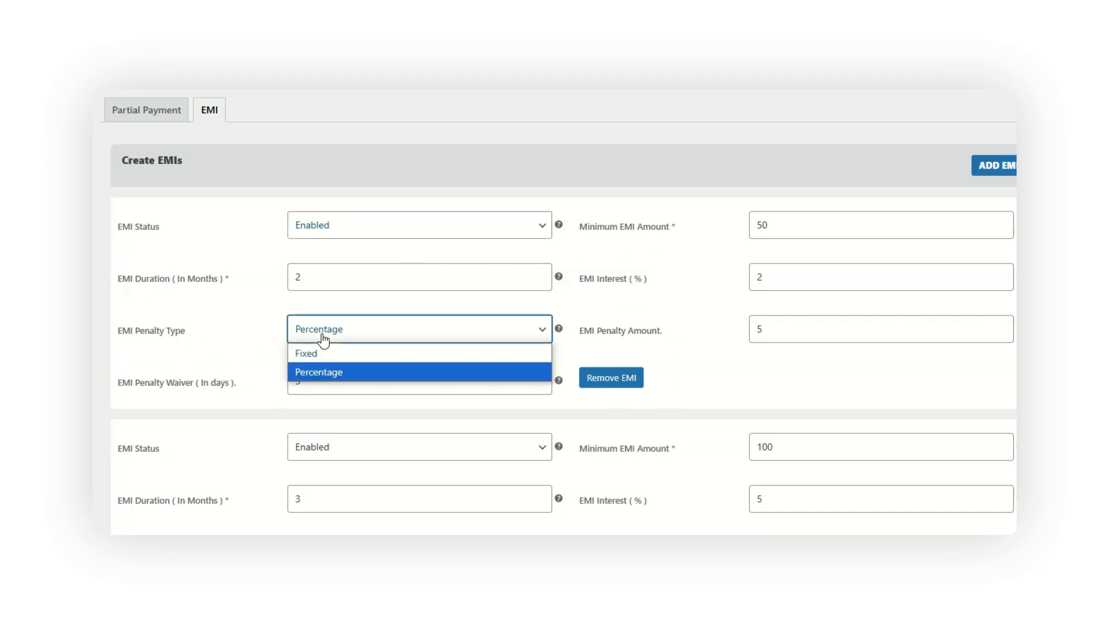
{"action": "left_click", "coordinate": [697, 312]}
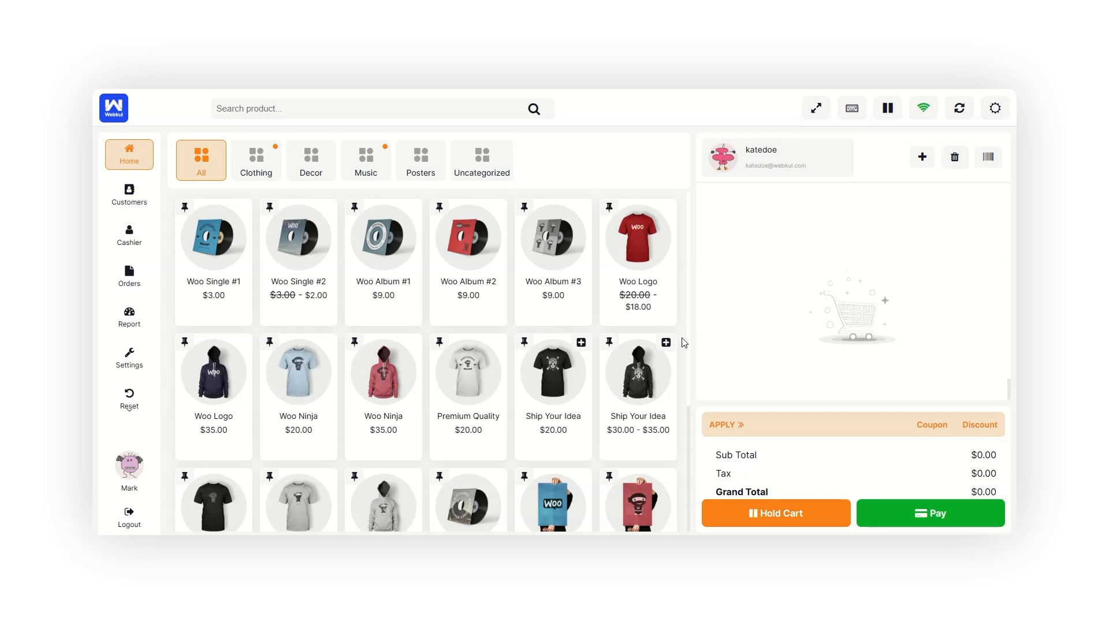
In the POS terminal, add eight units of the red $18.00 Woo Logo T-shirt to the cart and proceed to payment
{"action": "left_click", "coordinate": [645, 261]}
{"action": "double_click", "coordinate": [620, 262]}
{"action": "triple_click", "coordinate": [619, 262]}
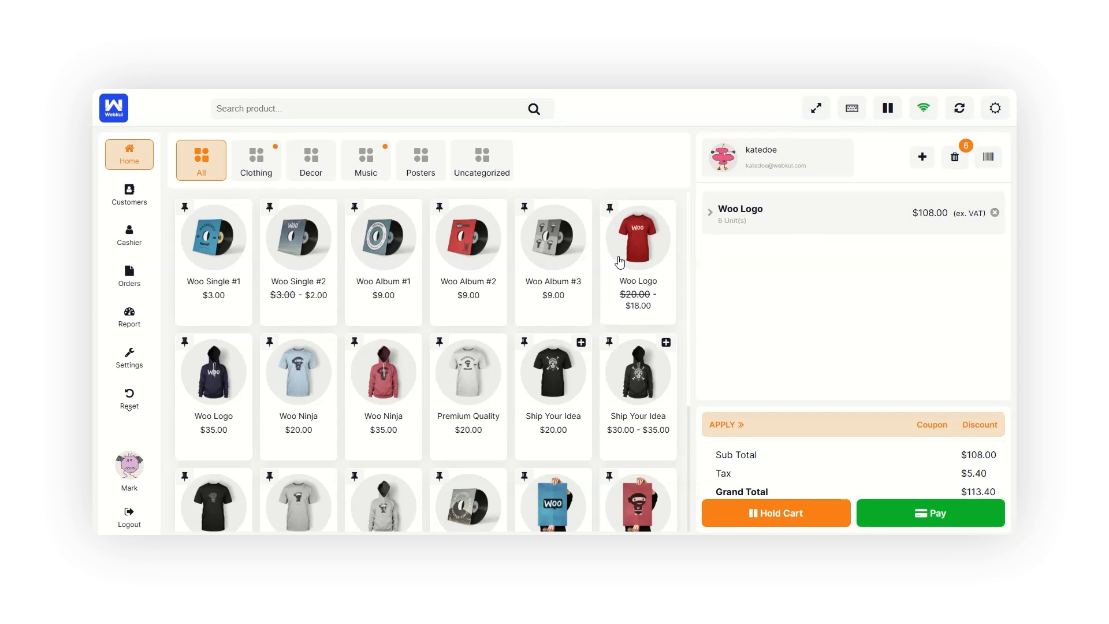
{"action": "double_click", "coordinate": [619, 263]}
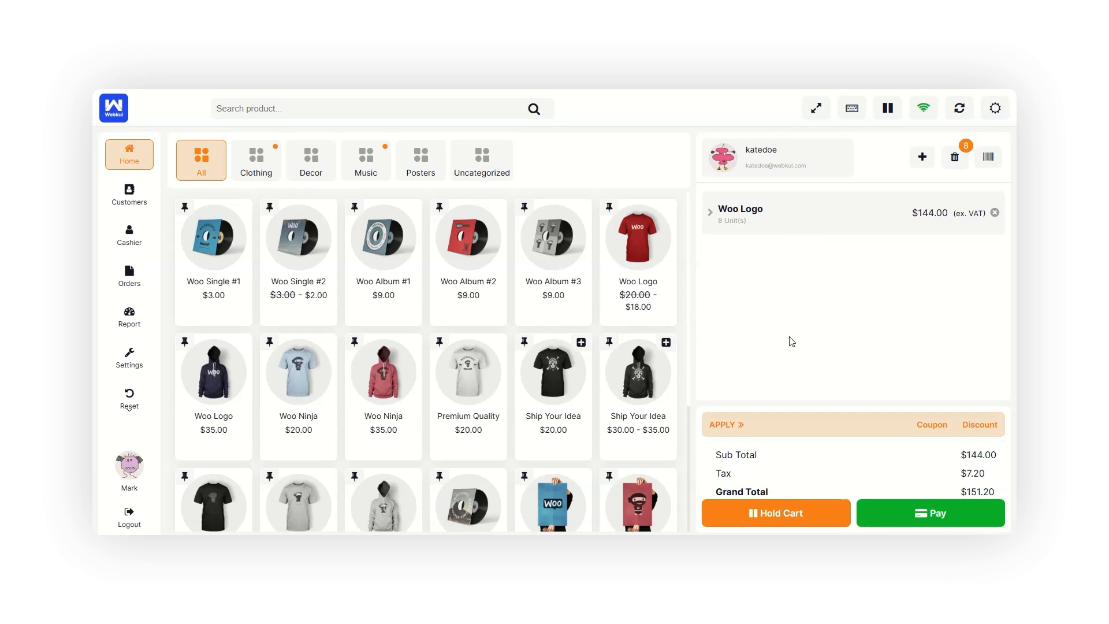
{"action": "left_click", "coordinate": [927, 518]}
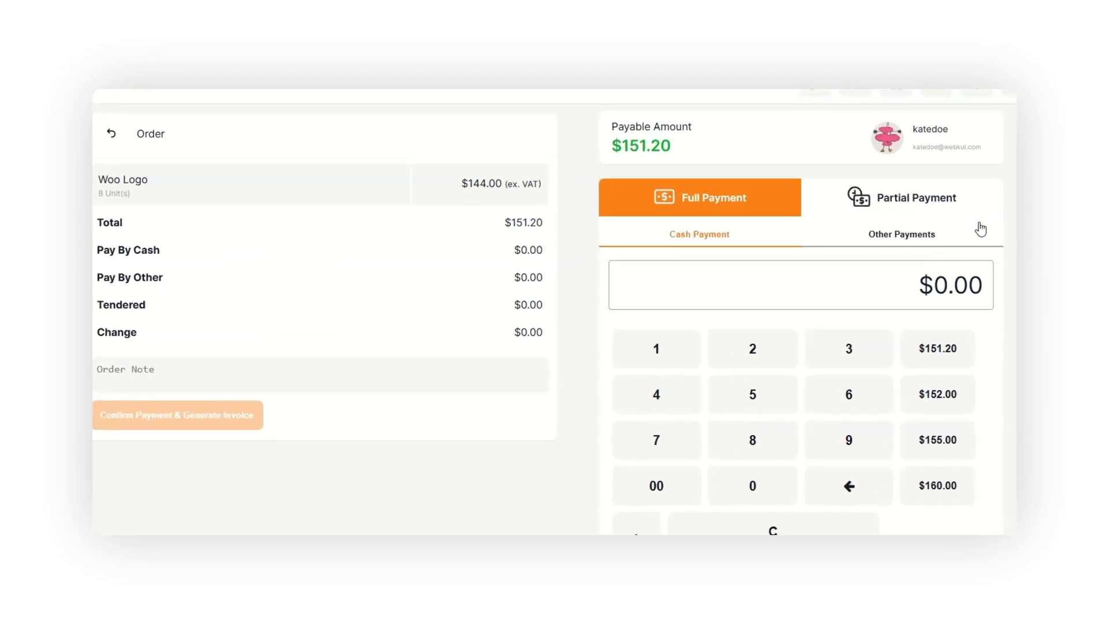
Review the other-payment and EMI options of partial payment, place the order as a cash partial payment with nothing tendered, and print its invoice
{"action": "left_click", "coordinate": [915, 209]}
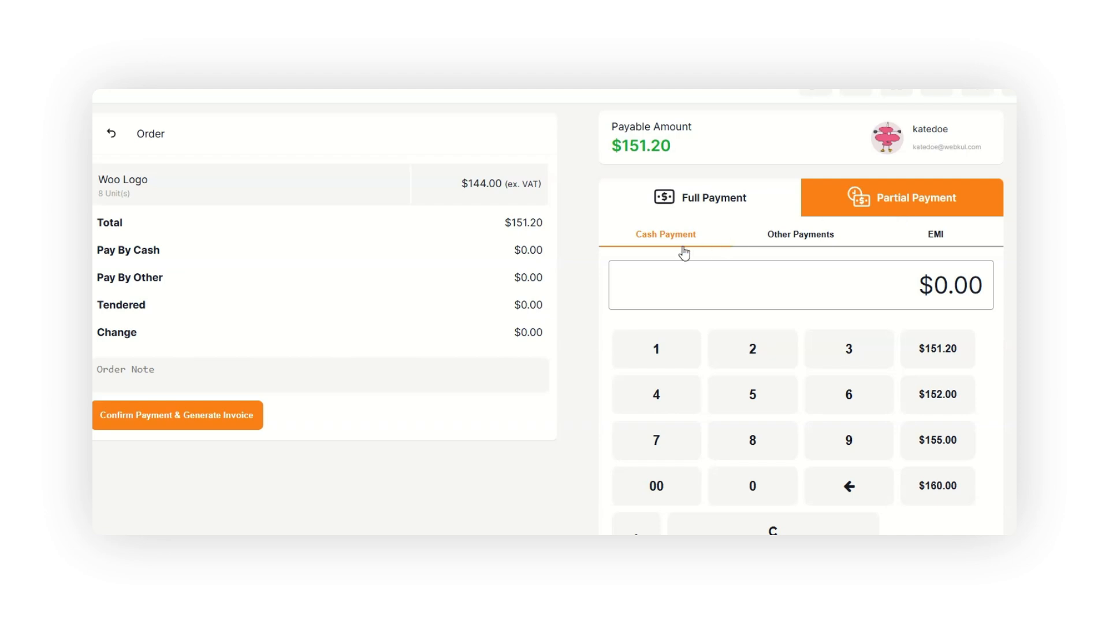
{"action": "left_click", "coordinate": [799, 238]}
{"action": "left_click", "coordinate": [929, 237]}
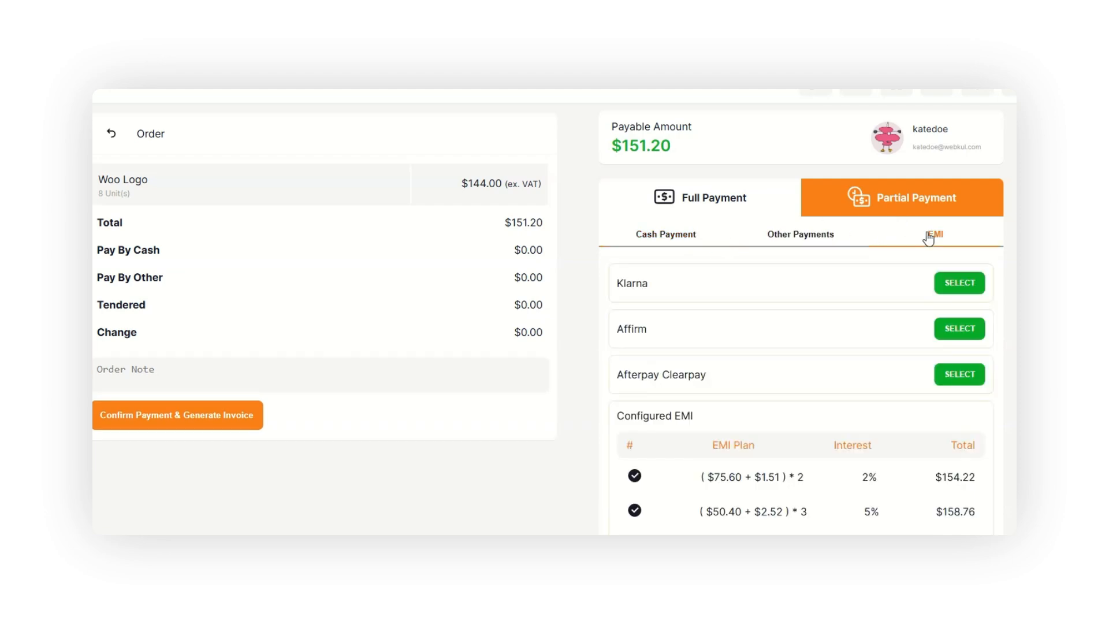
{"action": "left_click", "coordinate": [676, 234]}
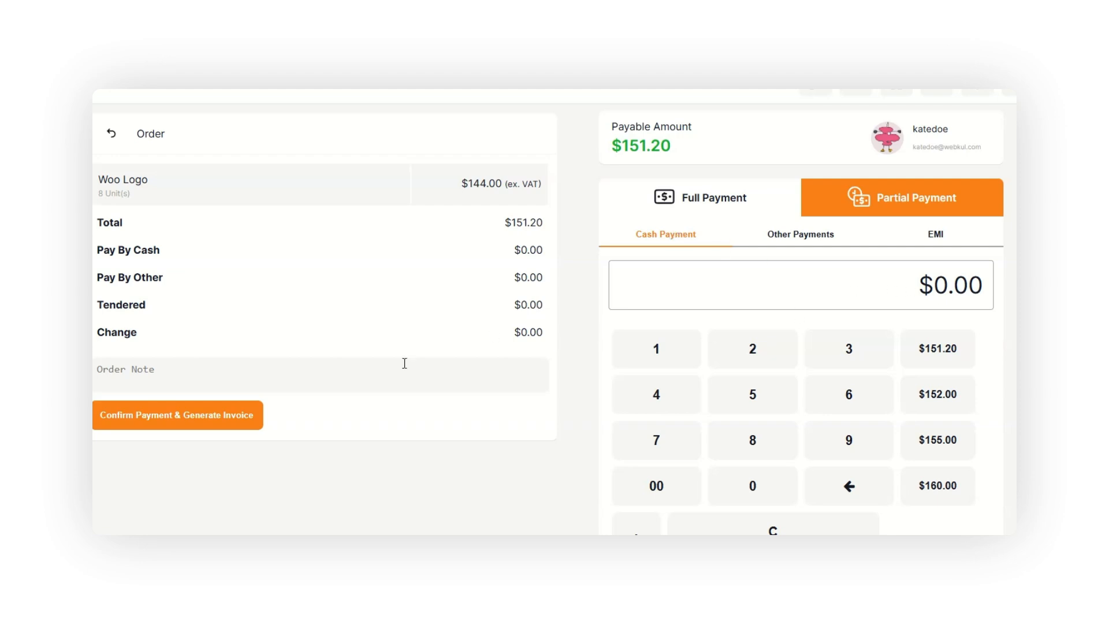
{"action": "left_click", "coordinate": [186, 414]}
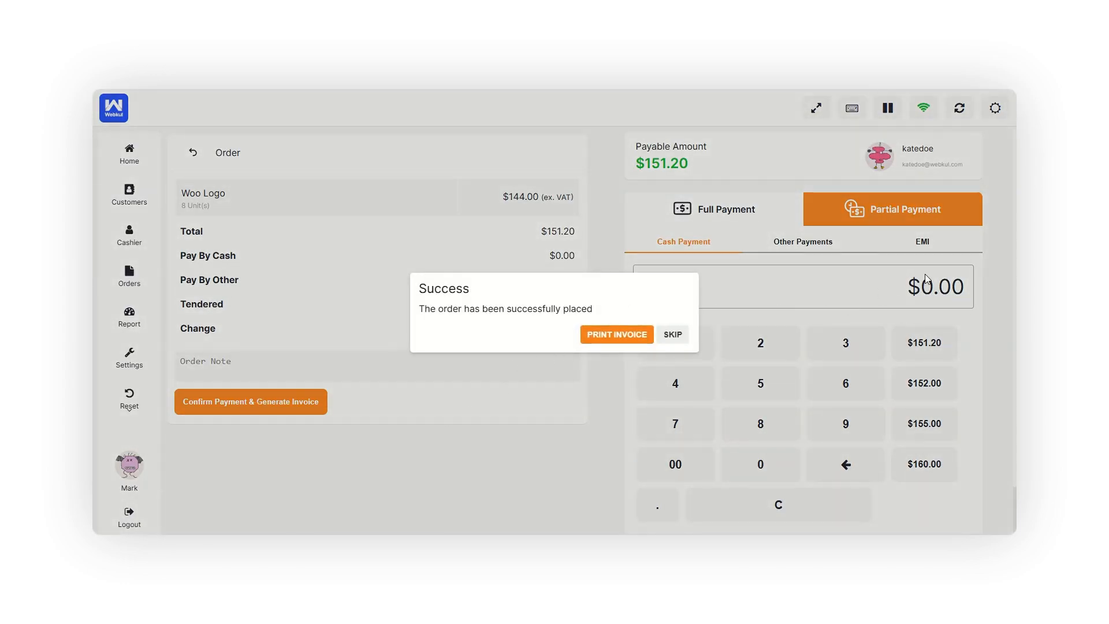
{"action": "left_click", "coordinate": [615, 339]}
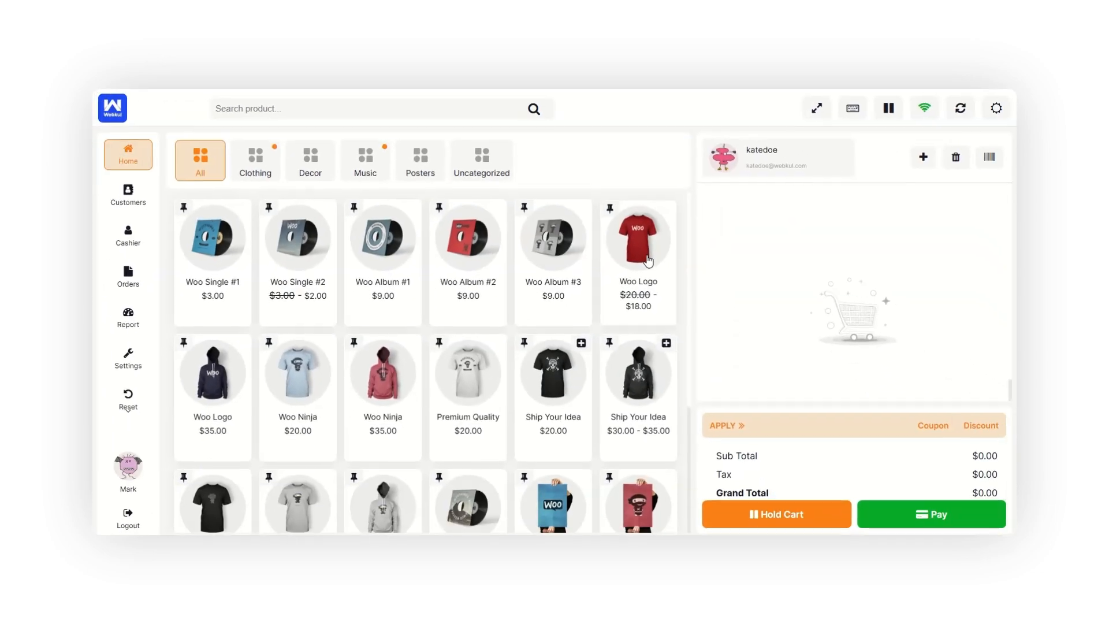
Add seven units of the red $18.00 Woo Logo T-shirt to the cart and proceed to checkout with partial payment
{"action": "left_click", "coordinate": [647, 262]}
{"action": "left_click", "coordinate": [648, 262]}
{"action": "left_click", "coordinate": [647, 261]}
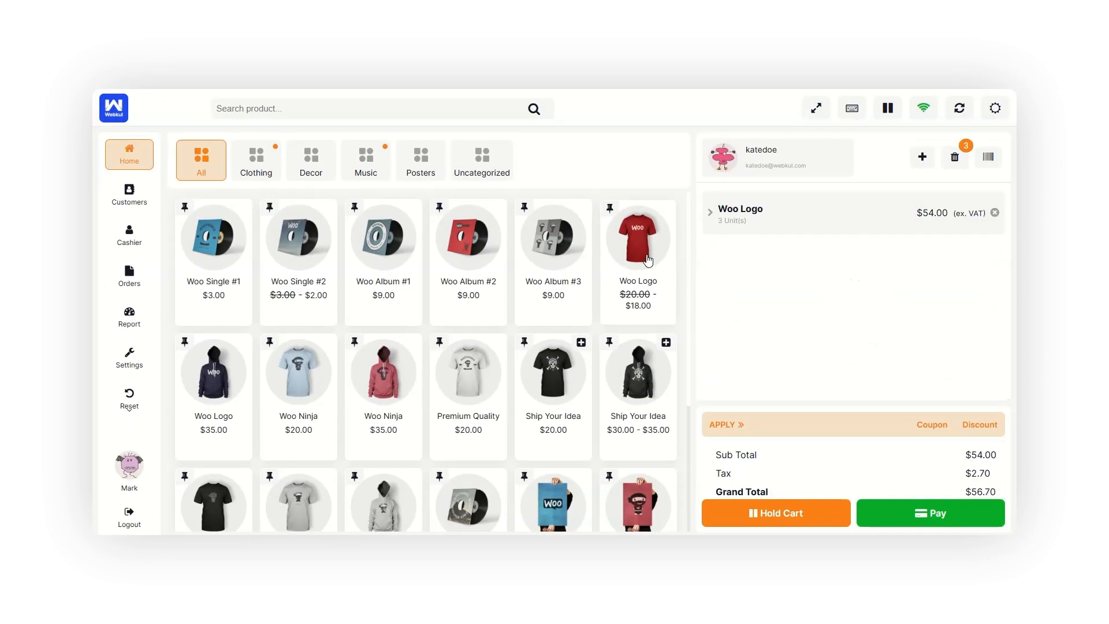
{"action": "left_click", "coordinate": [648, 262]}
{"action": "left_click", "coordinate": [648, 262]}
{"action": "left_click", "coordinate": [648, 262]}
{"action": "left_click", "coordinate": [648, 262]}
{"action": "left_click", "coordinate": [931, 513]}
{"action": "left_click", "coordinate": [888, 215]}
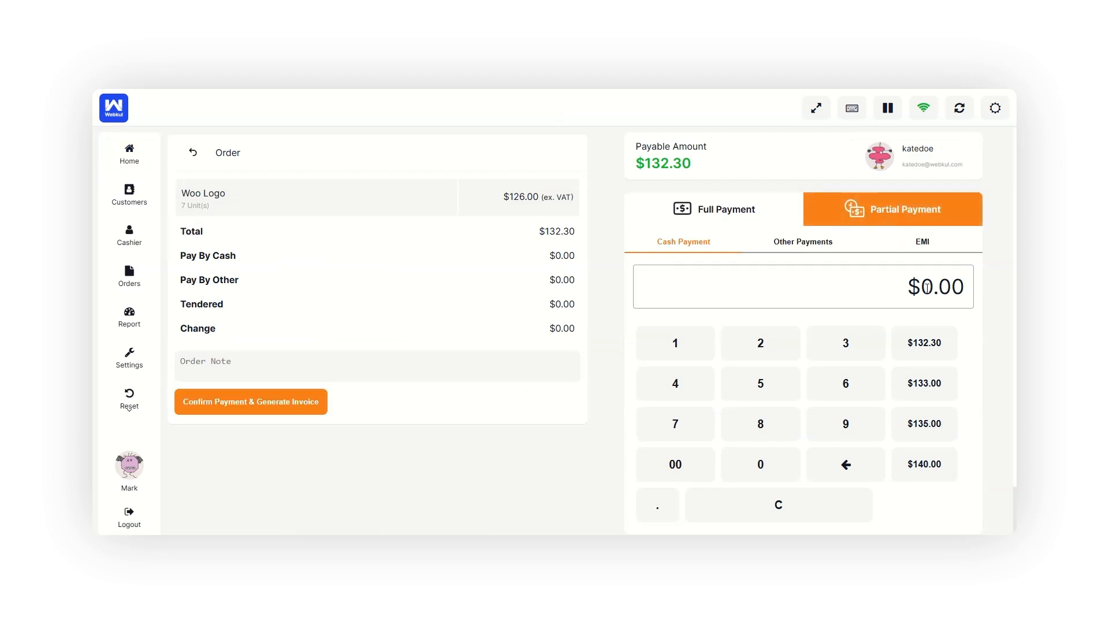
Enter a partial cash payment of $100.00 for the order and confirm it to generate the invoice
{"action": "left_click", "coordinate": [699, 353]}
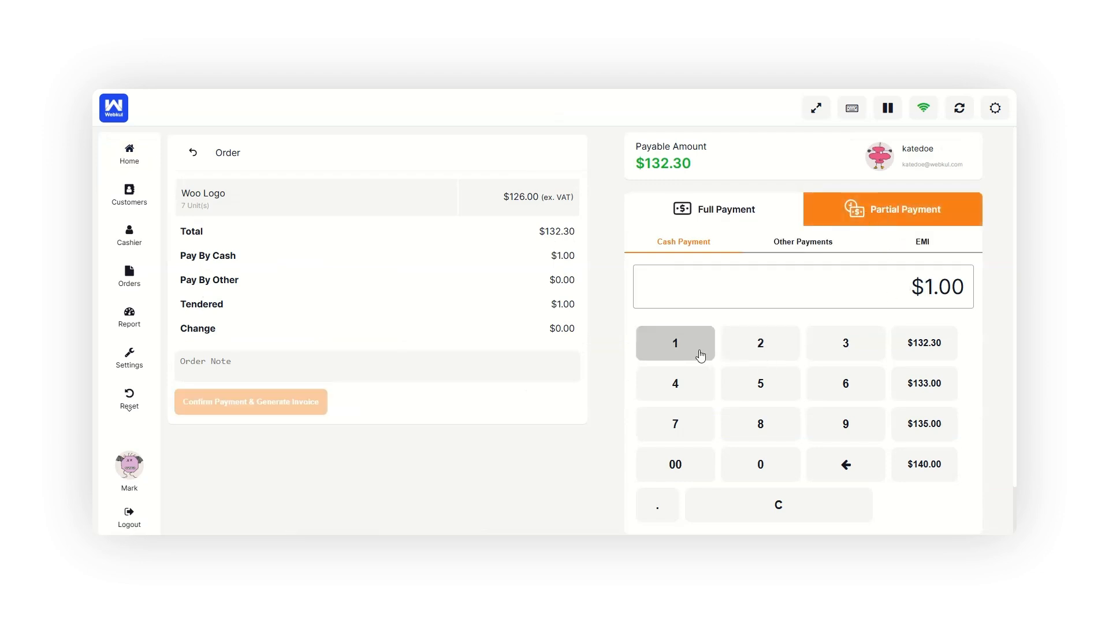
{"action": "left_click", "coordinate": [676, 459]}
{"action": "left_click", "coordinate": [287, 408]}
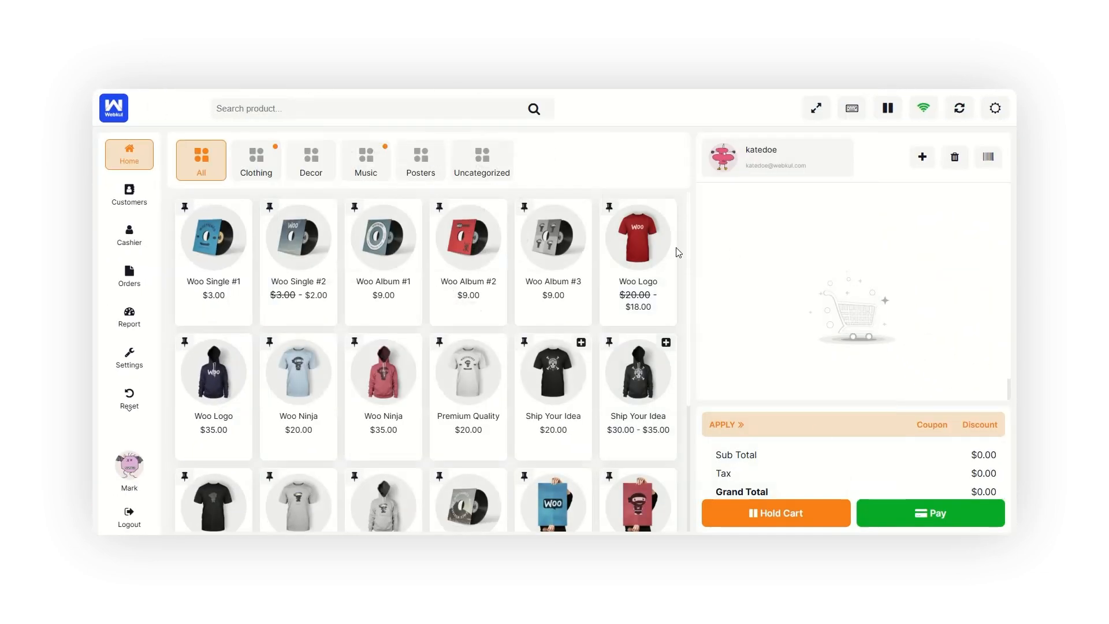
Start another order with seven units of the red $18.00 Woo Logo T-shirt and bring up its partial payment options
{"action": "left_click", "coordinate": [638, 247]}
{"action": "left_click", "coordinate": [637, 247]}
{"action": "left_click", "coordinate": [638, 247]}
{"action": "left_click", "coordinate": [637, 246]}
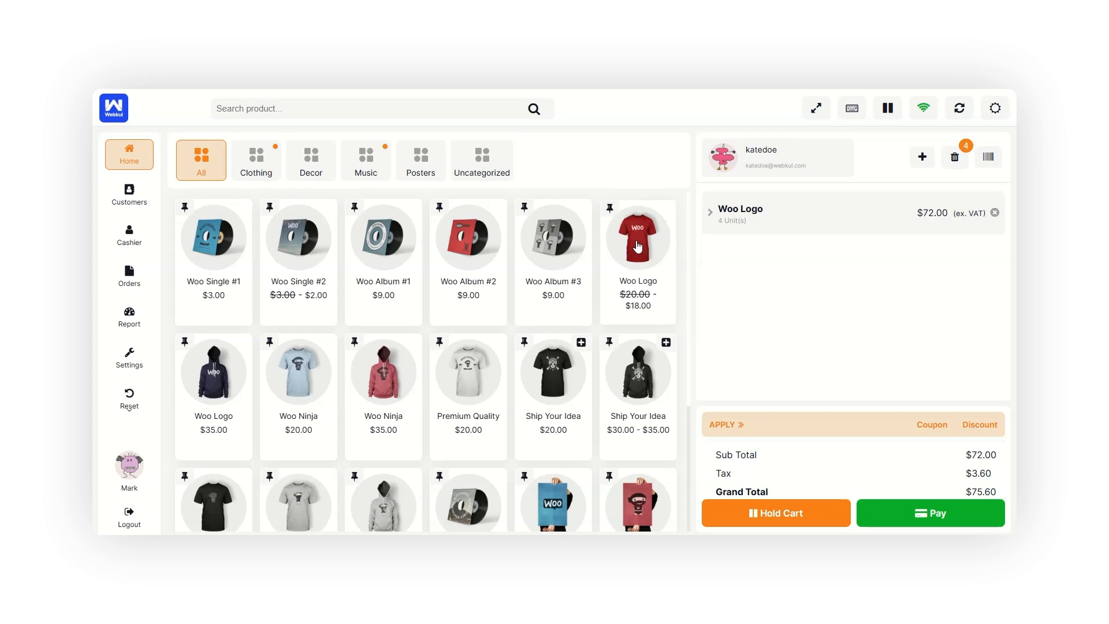
{"action": "left_click", "coordinate": [637, 246]}
{"action": "left_click", "coordinate": [638, 247]}
{"action": "left_click", "coordinate": [637, 247]}
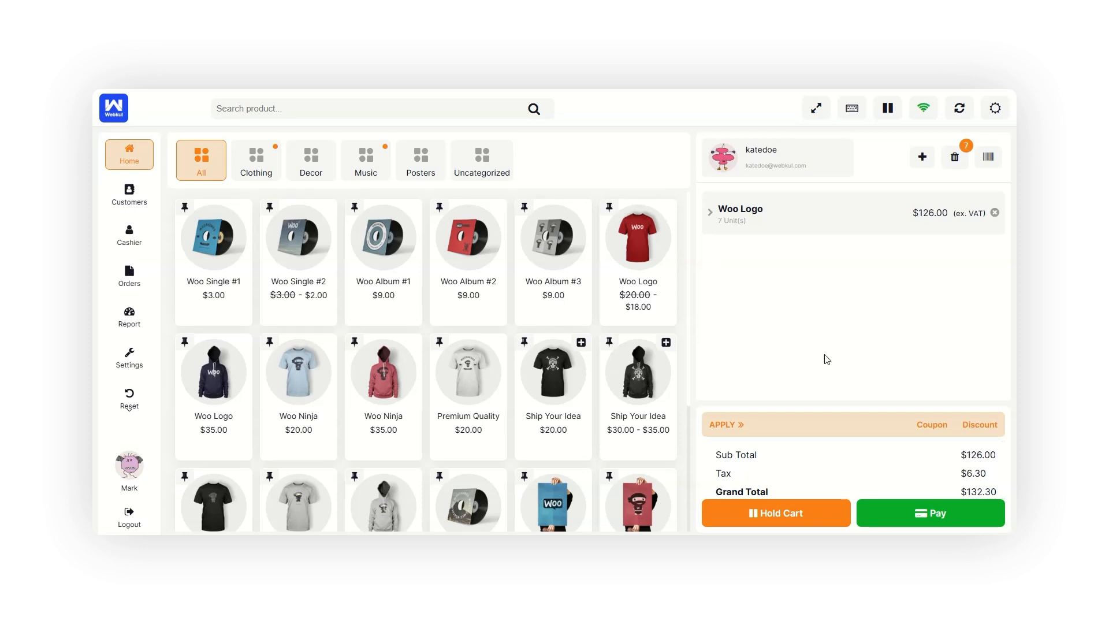
{"action": "left_click", "coordinate": [925, 514]}
{"action": "left_click", "coordinate": [903, 209]}
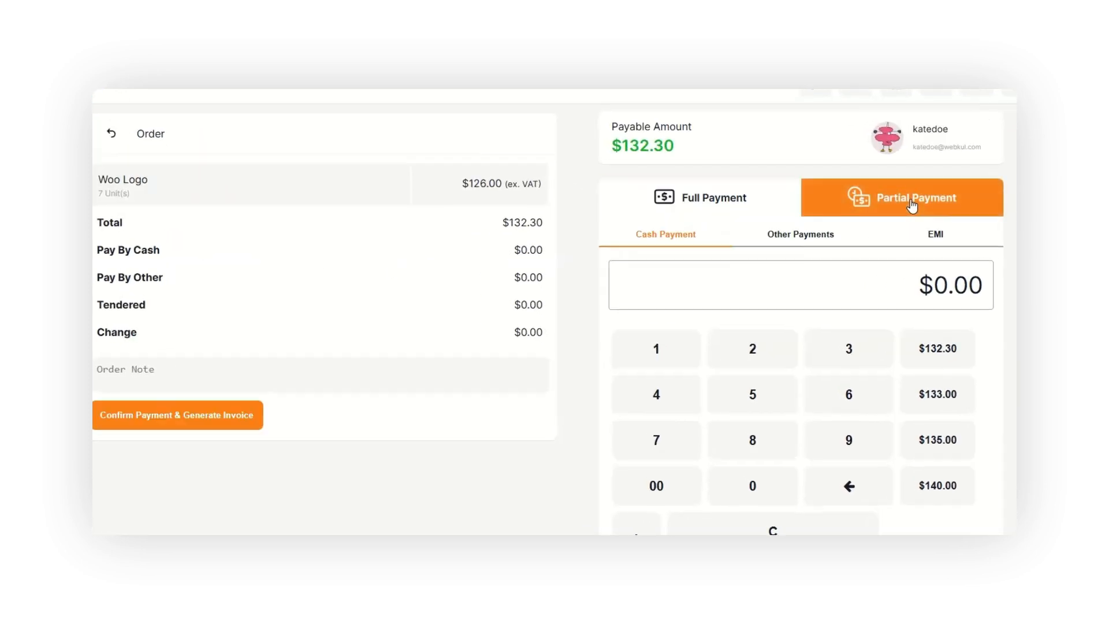
Examine the EMI payment choices for this order, covering the Klarna, Affirm and Afterpay Clearpay providers and the configured EMI plans
{"action": "left_click", "coordinate": [931, 235]}
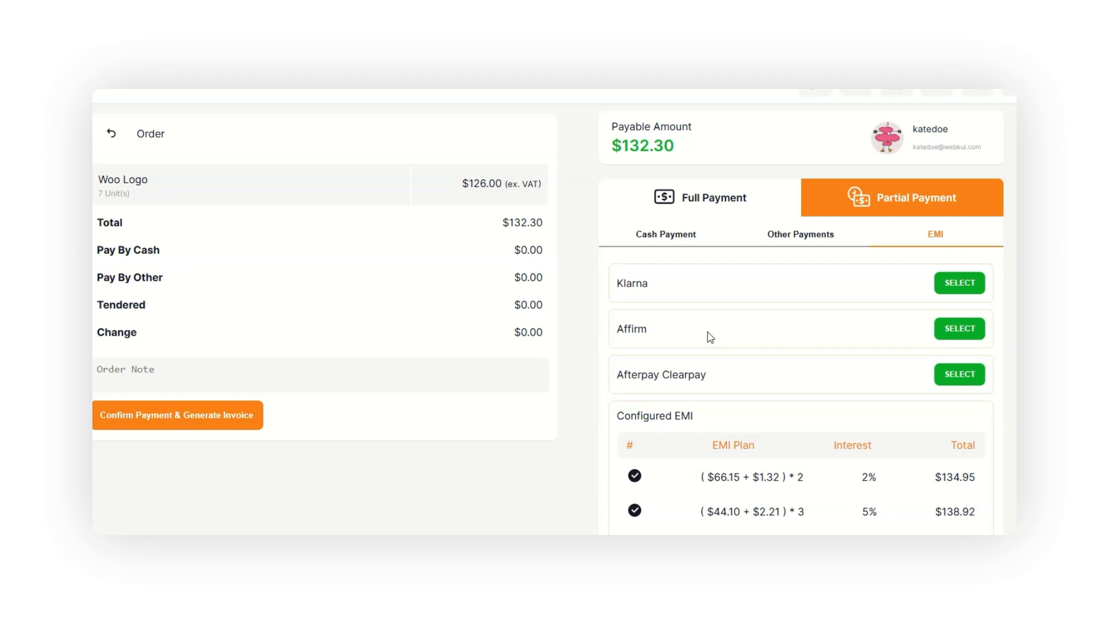
{"action": "scroll", "coordinate": [711, 338], "scroll_direction": "down", "scroll_amount": 3}
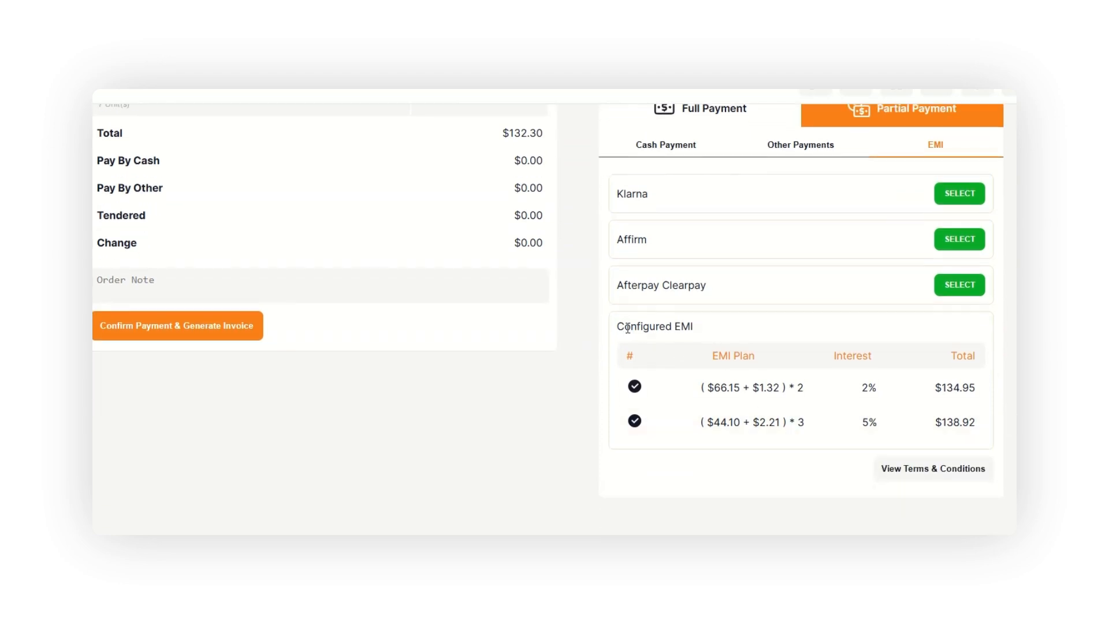
{"action": "left_click_drag", "start_coordinate": [619, 325], "coordinate": [716, 327]}
{"action": "left_click", "coordinate": [726, 327]}
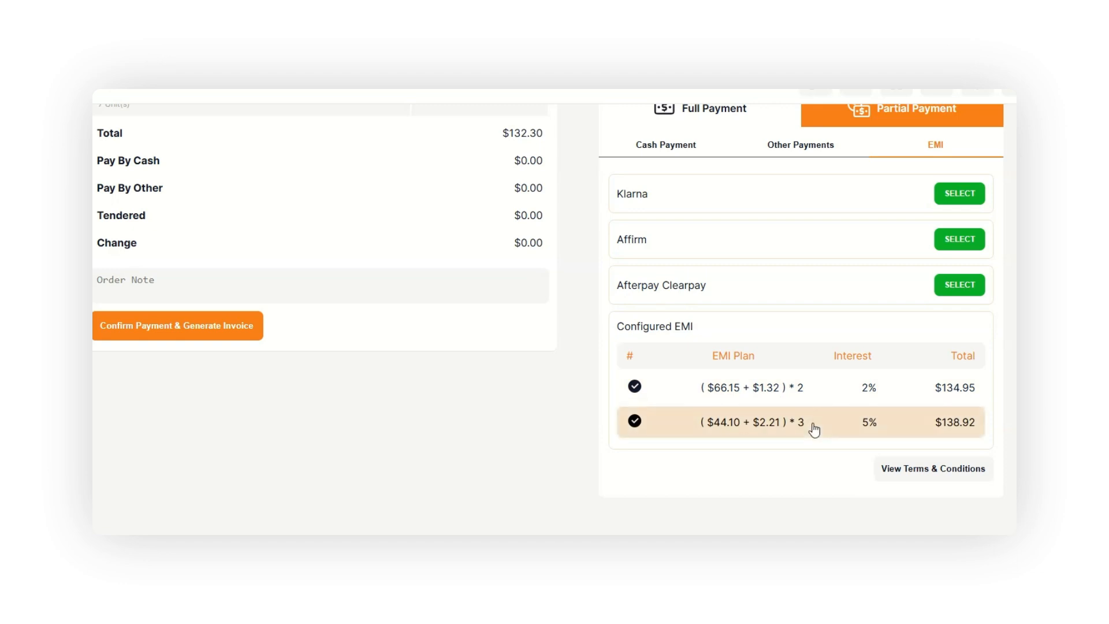
{"action": "scroll", "coordinate": [765, 429], "scroll_direction": "up", "scroll_amount": 1}
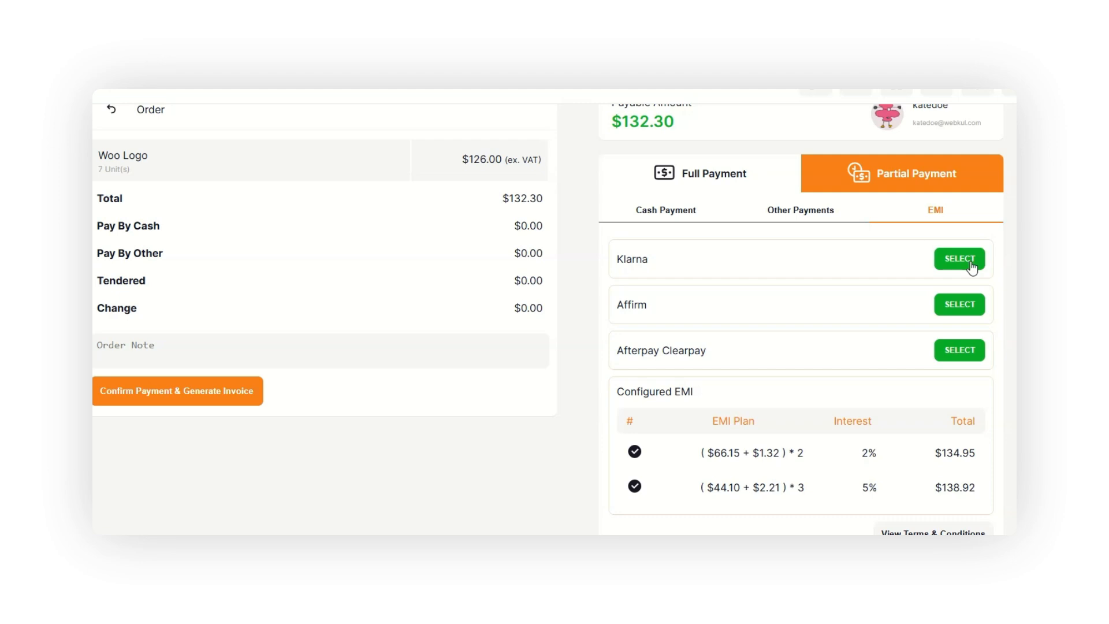
Open the POS sale history and check the payment details of the partially paid $153.30 and $76.65 orders
{"action": "left_click", "coordinate": [130, 273]}
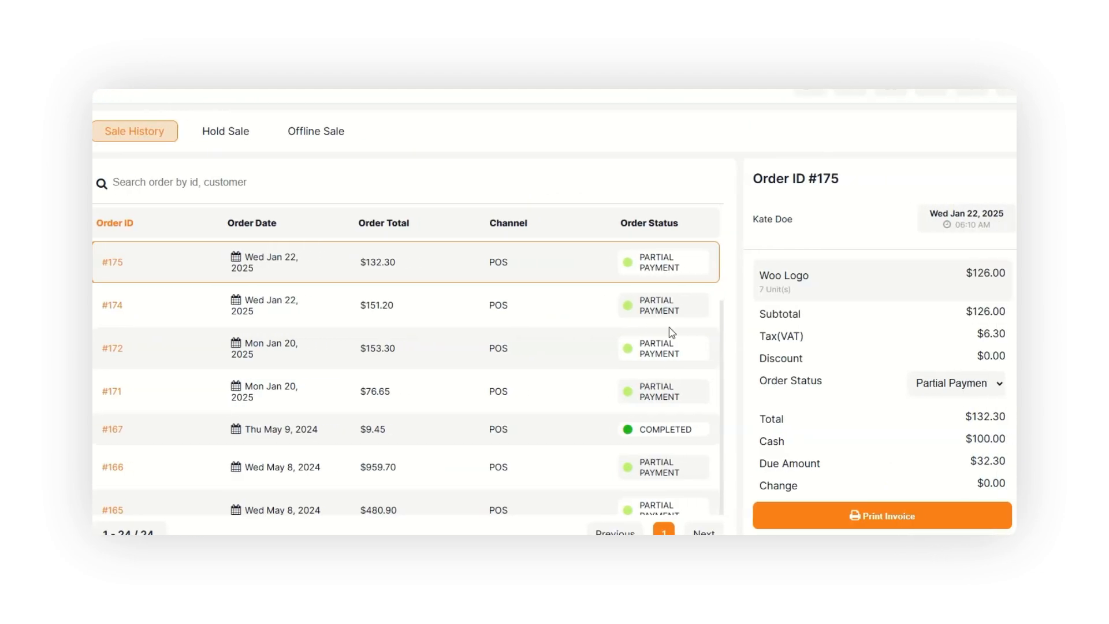
{"action": "left_click", "coordinate": [658, 355]}
{"action": "scroll", "coordinate": [812, 373], "scroll_direction": "down", "scroll_amount": 1}
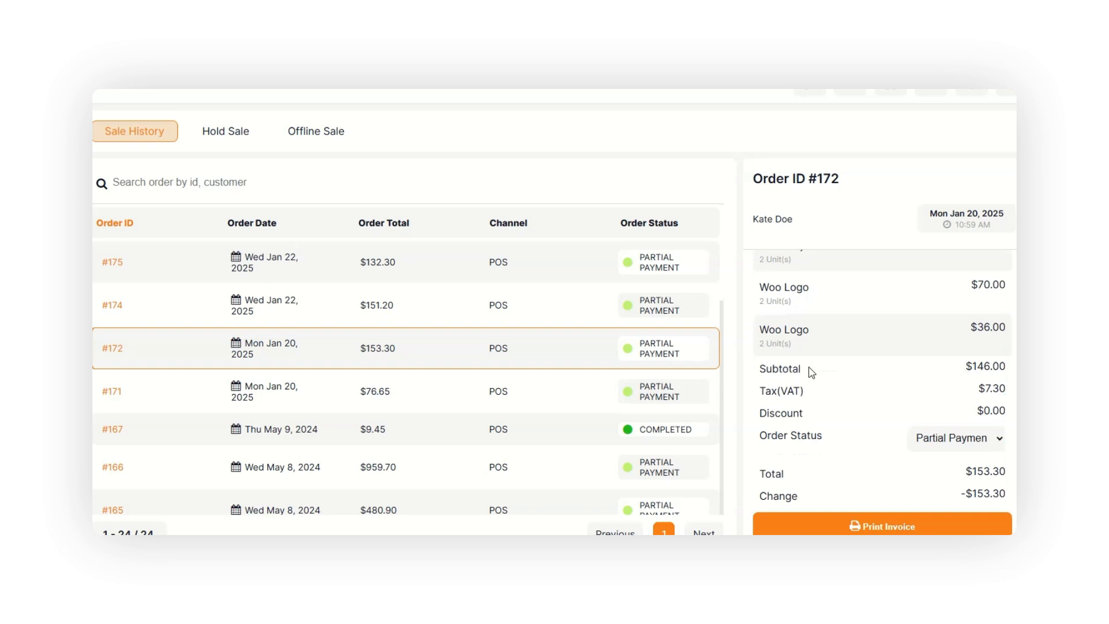
{"action": "left_click", "coordinate": [661, 397]}
{"action": "scroll", "coordinate": [911, 415], "scroll_direction": "down", "scroll_amount": 3}
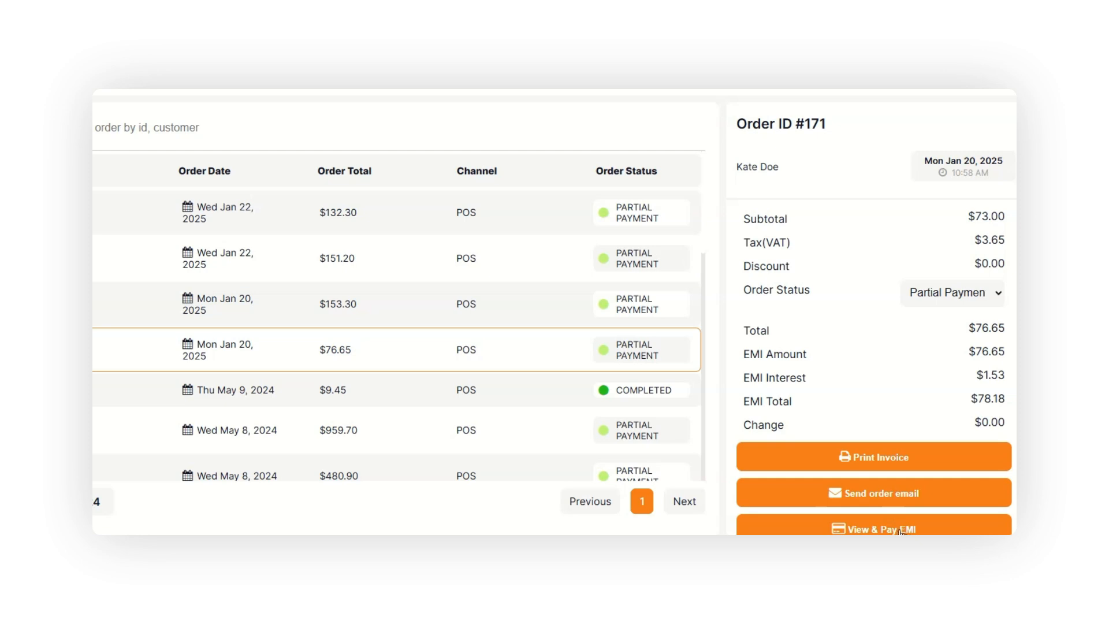
Open the EMI details of the $76.65 order and examine the amounts, dates and status of each installment
{"action": "left_click", "coordinate": [901, 529]}
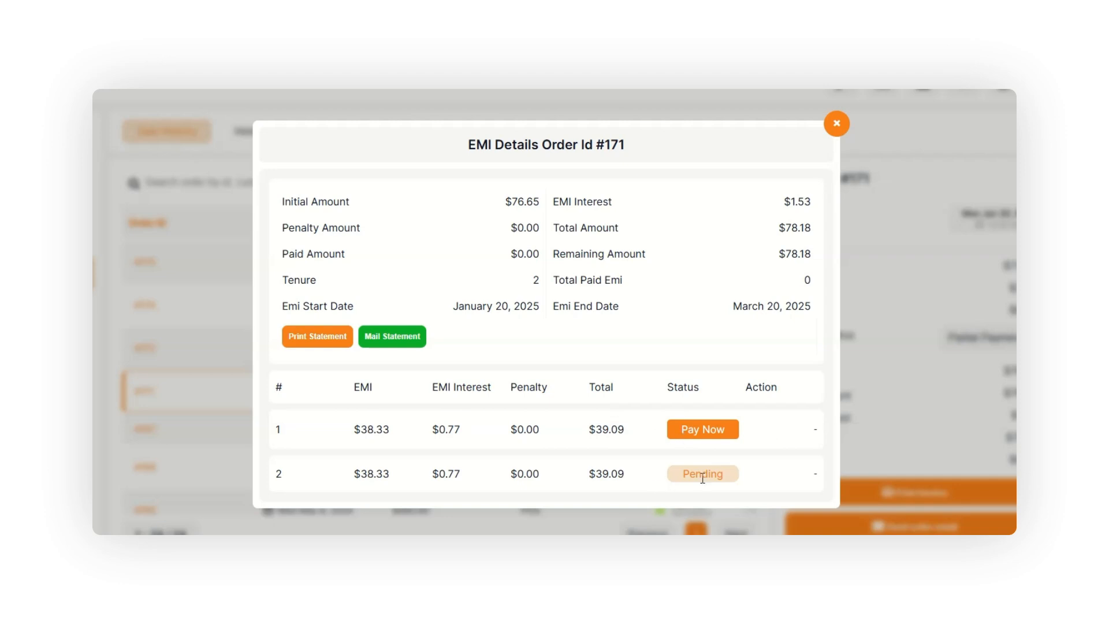
{"action": "left_click_drag", "start_coordinate": [727, 476], "coordinate": [682, 478]}
{"action": "left_click", "coordinate": [635, 450]}
Check the available payment options for the first EMI installment and pay it with Cash
{"action": "left_click", "coordinate": [688, 432]}
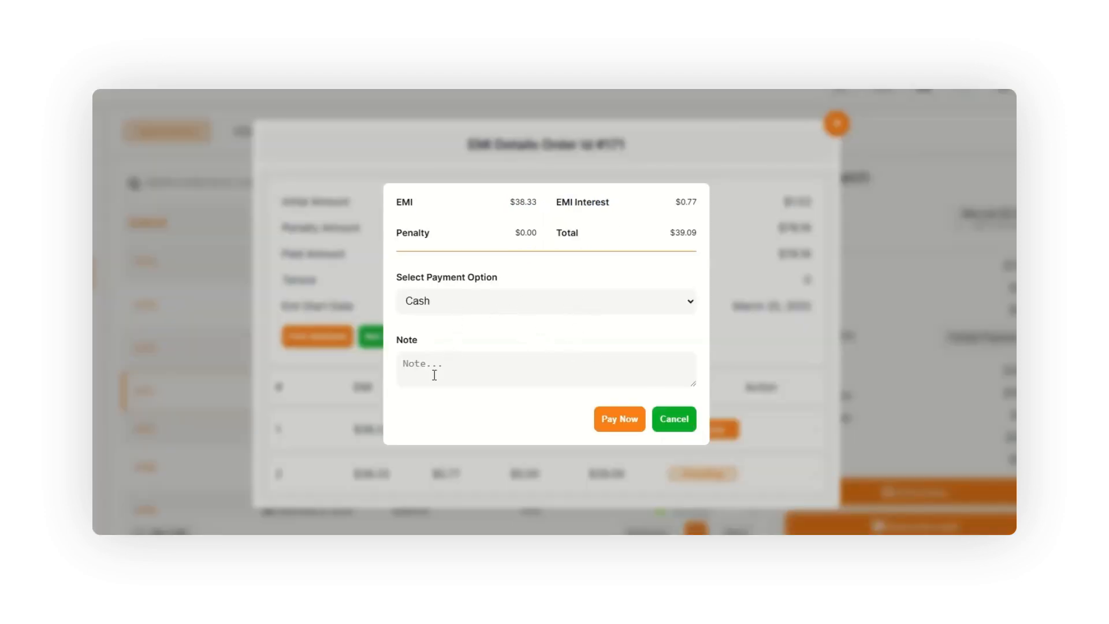
{"action": "left_click", "coordinate": [441, 301]}
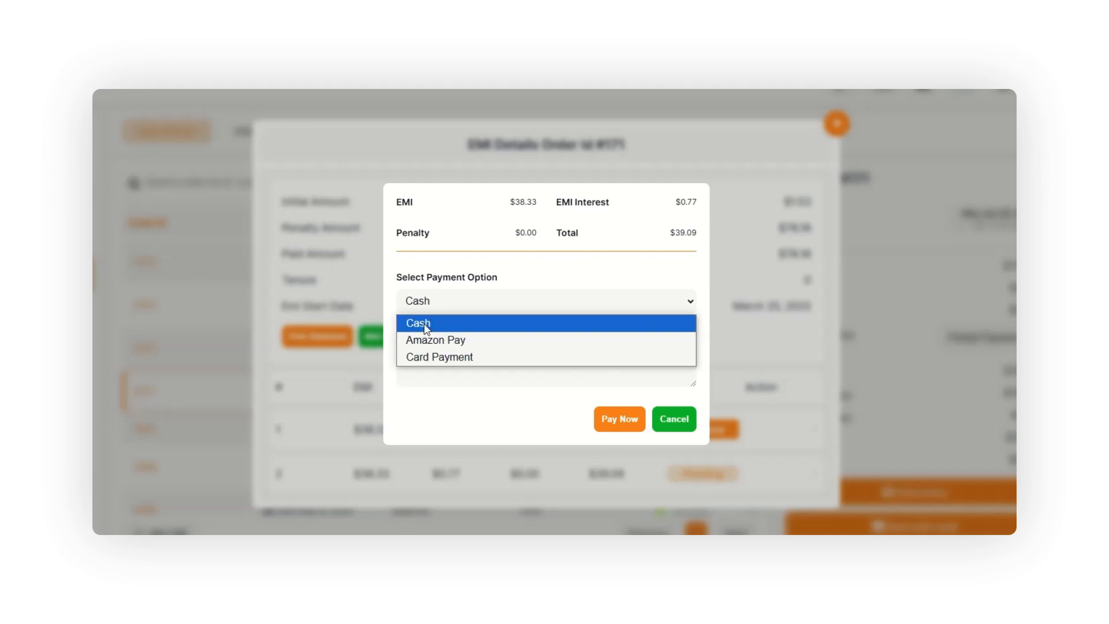
{"action": "left_click", "coordinate": [453, 293]}
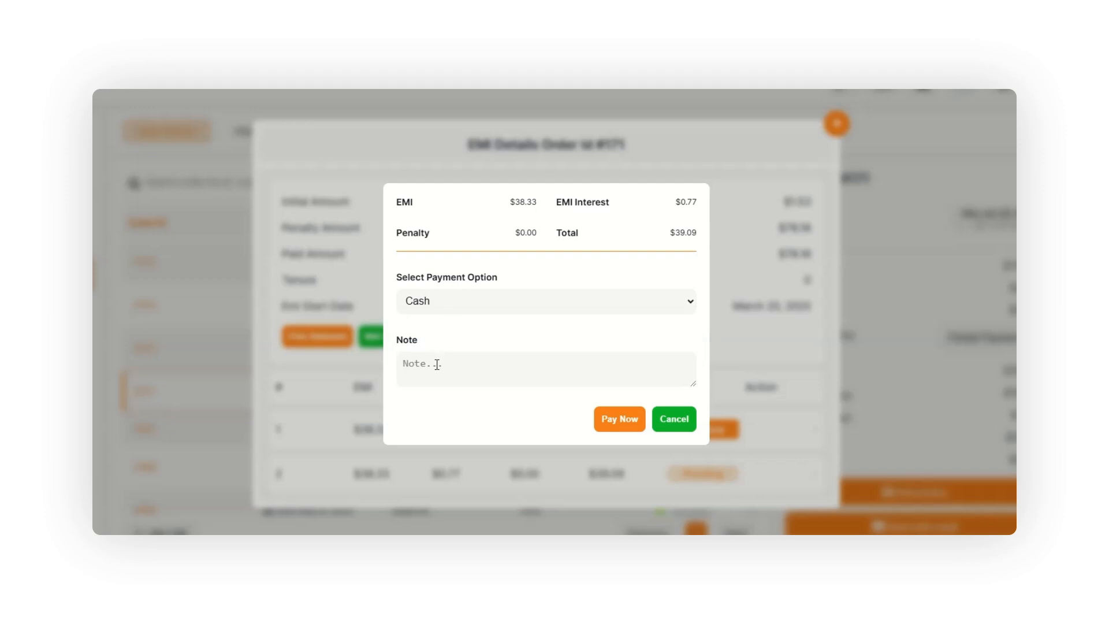
{"action": "left_click", "coordinate": [620, 420]}
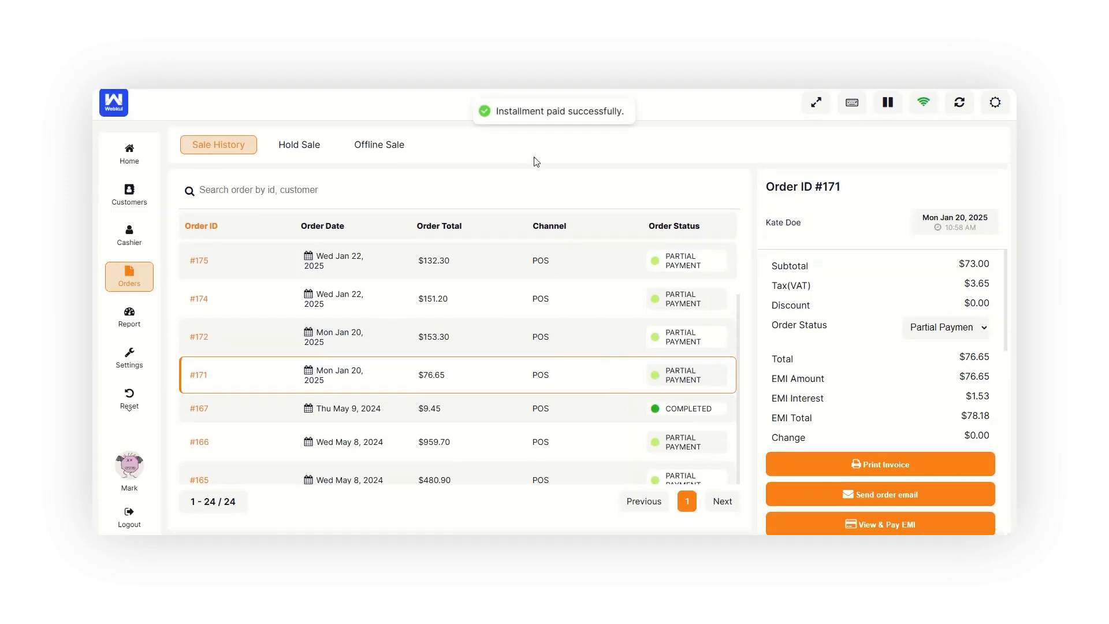